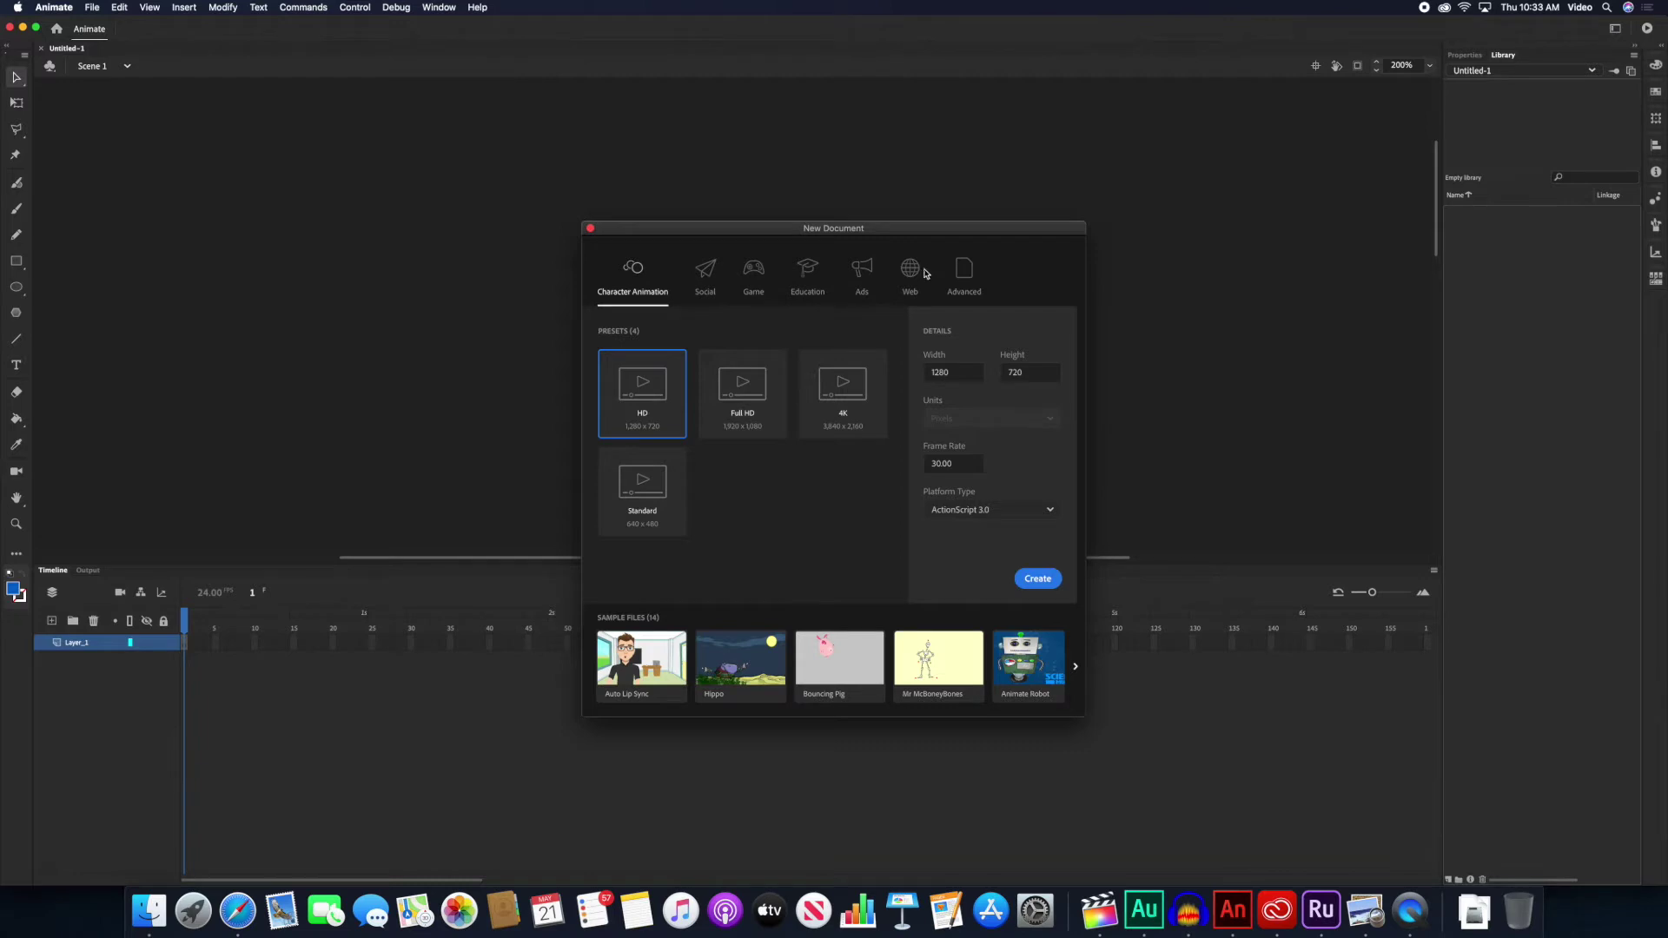
- Create a new Web document from the Medium preset, 800 x 600 pixels at 24 fps for HTML5 Canvas
{"action": "left_click", "coordinate": [899, 271]}
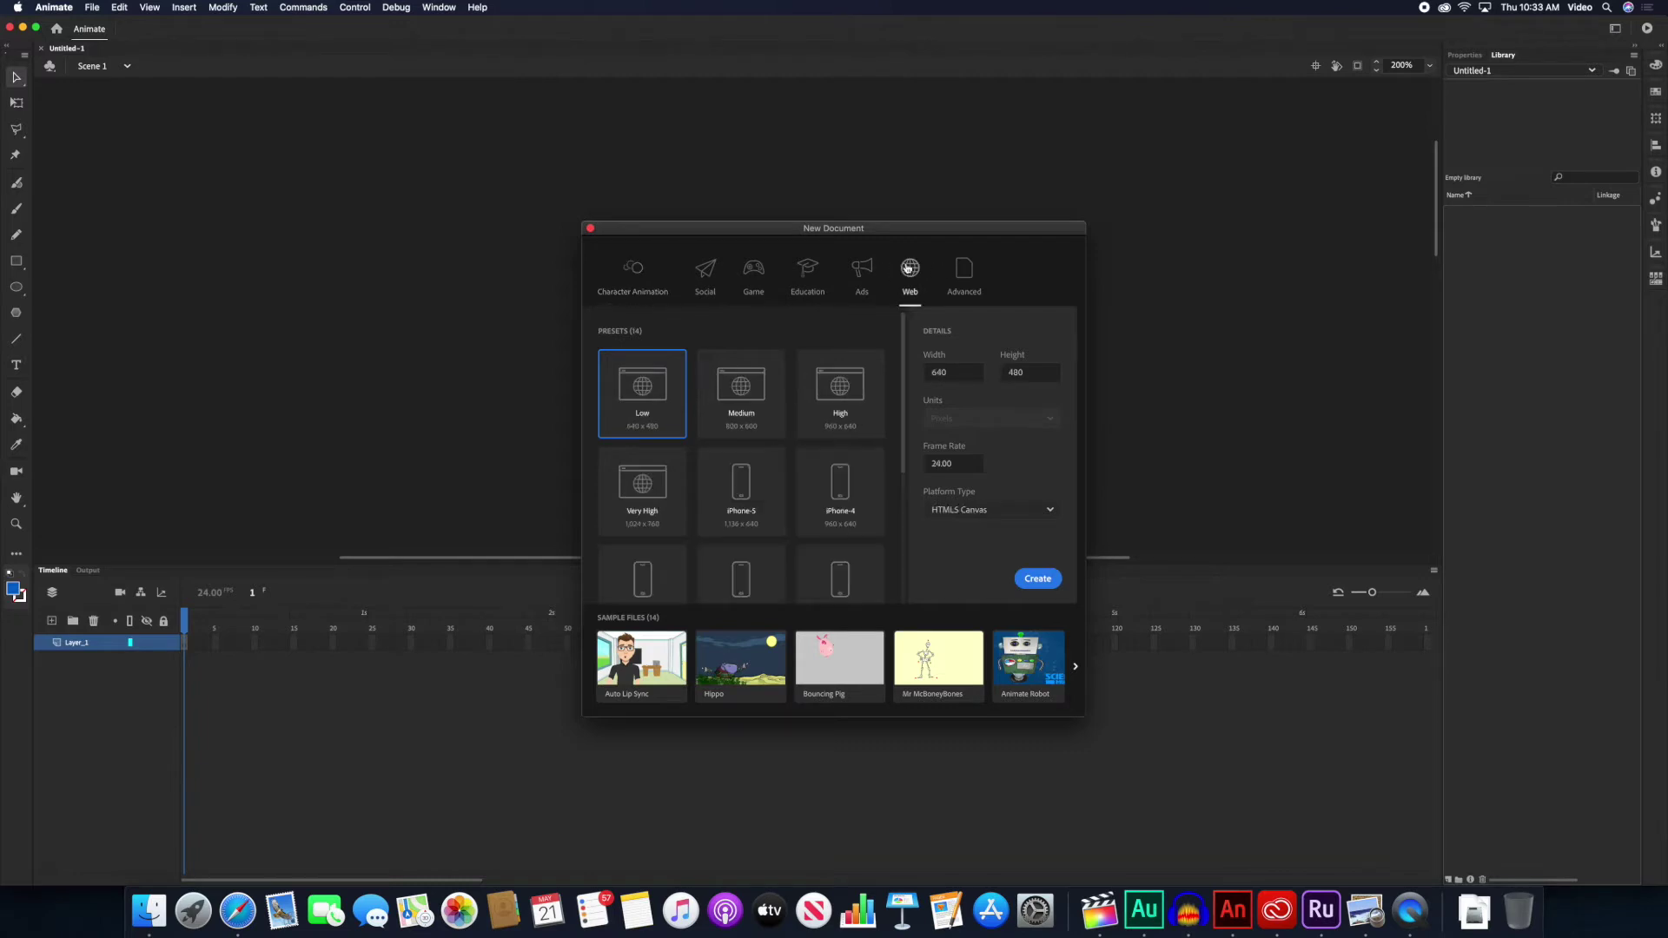
{"action": "left_click", "coordinate": [730, 380]}
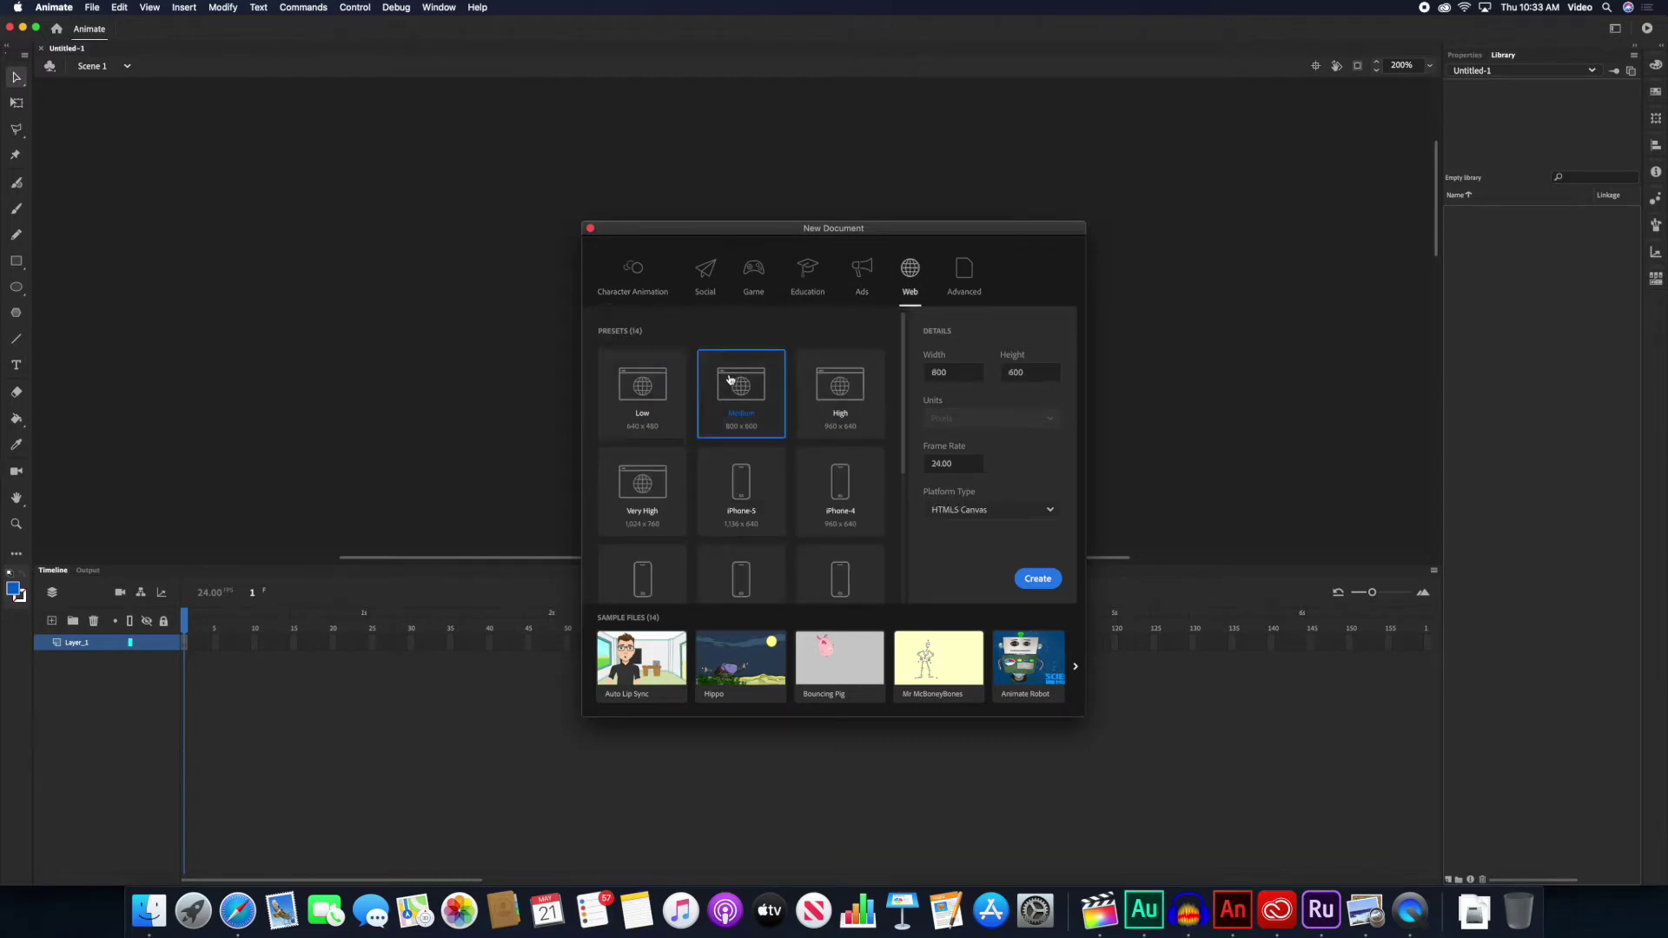
{"action": "left_click", "coordinate": [1036, 578]}
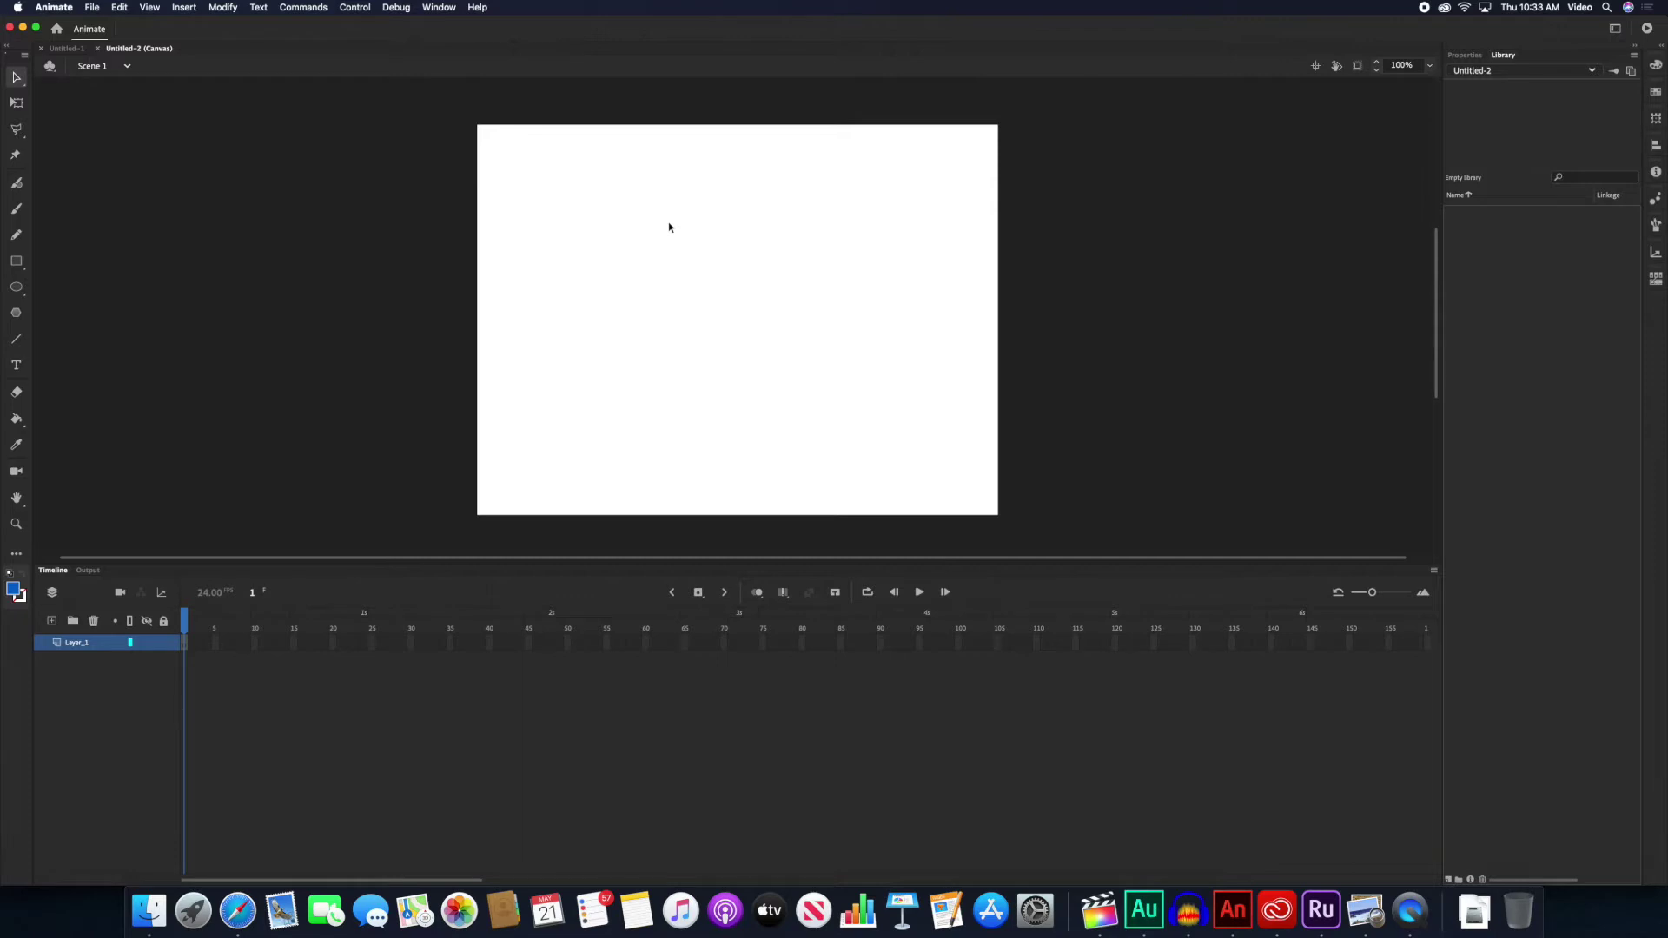
- Switch to Preview to examine the numbered workspace image, and return to Animate
{"action": "key", "text": "super+Tab"}
{"action": "key", "text": "super+Tab"}
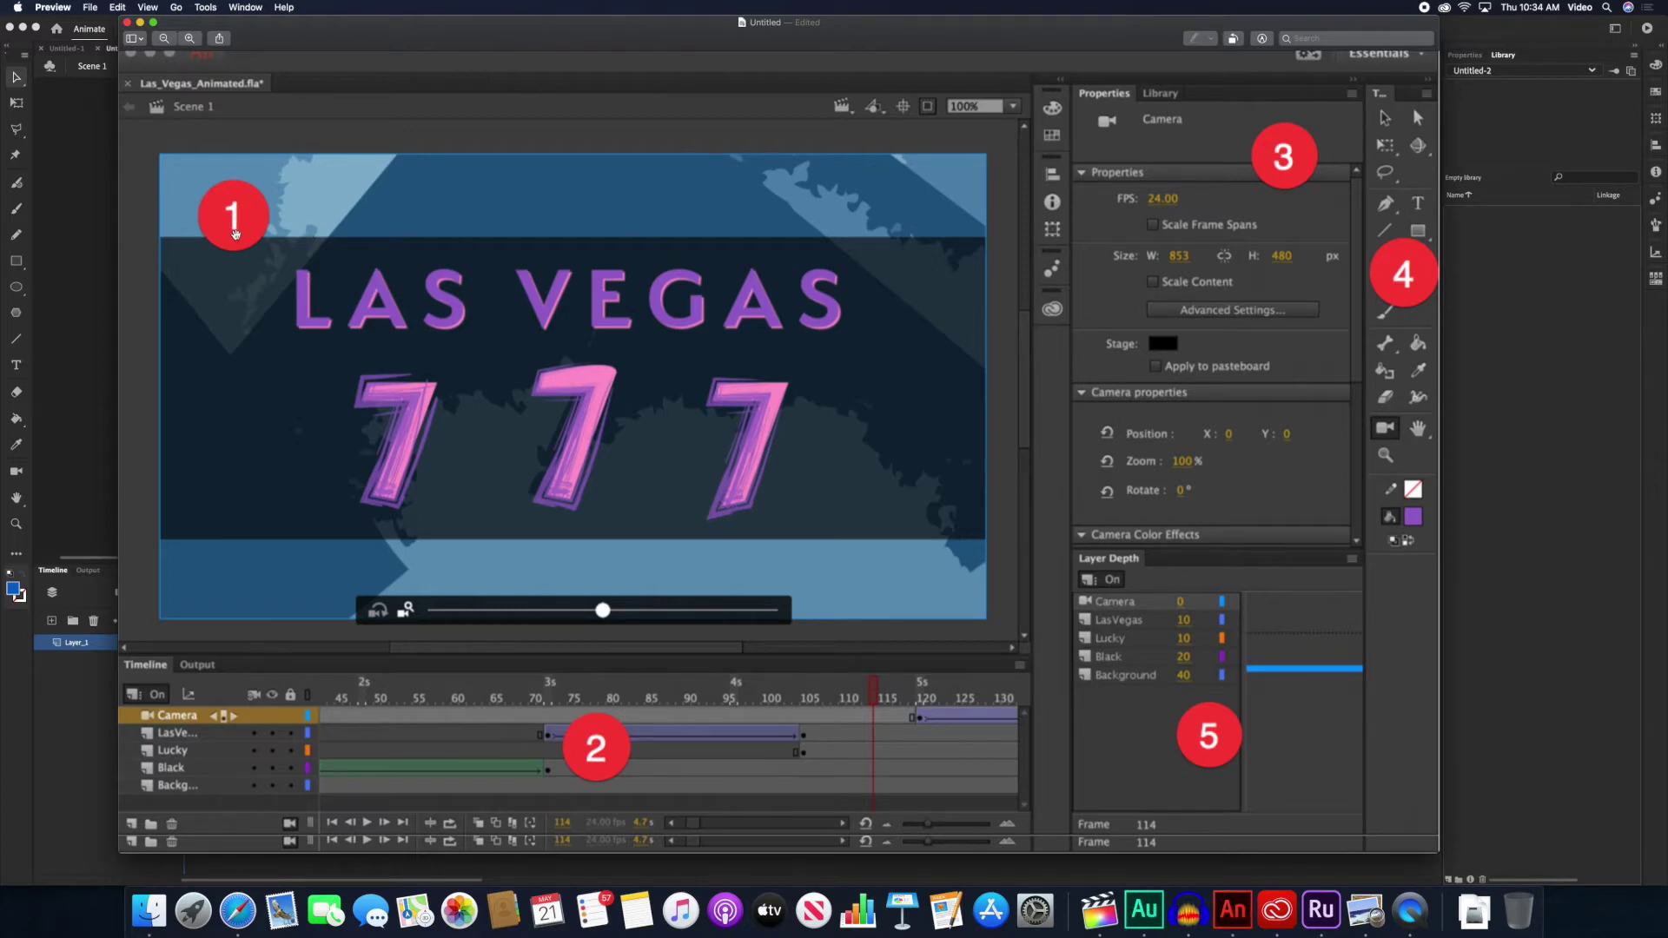
{"action": "key", "text": "super+Tab"}
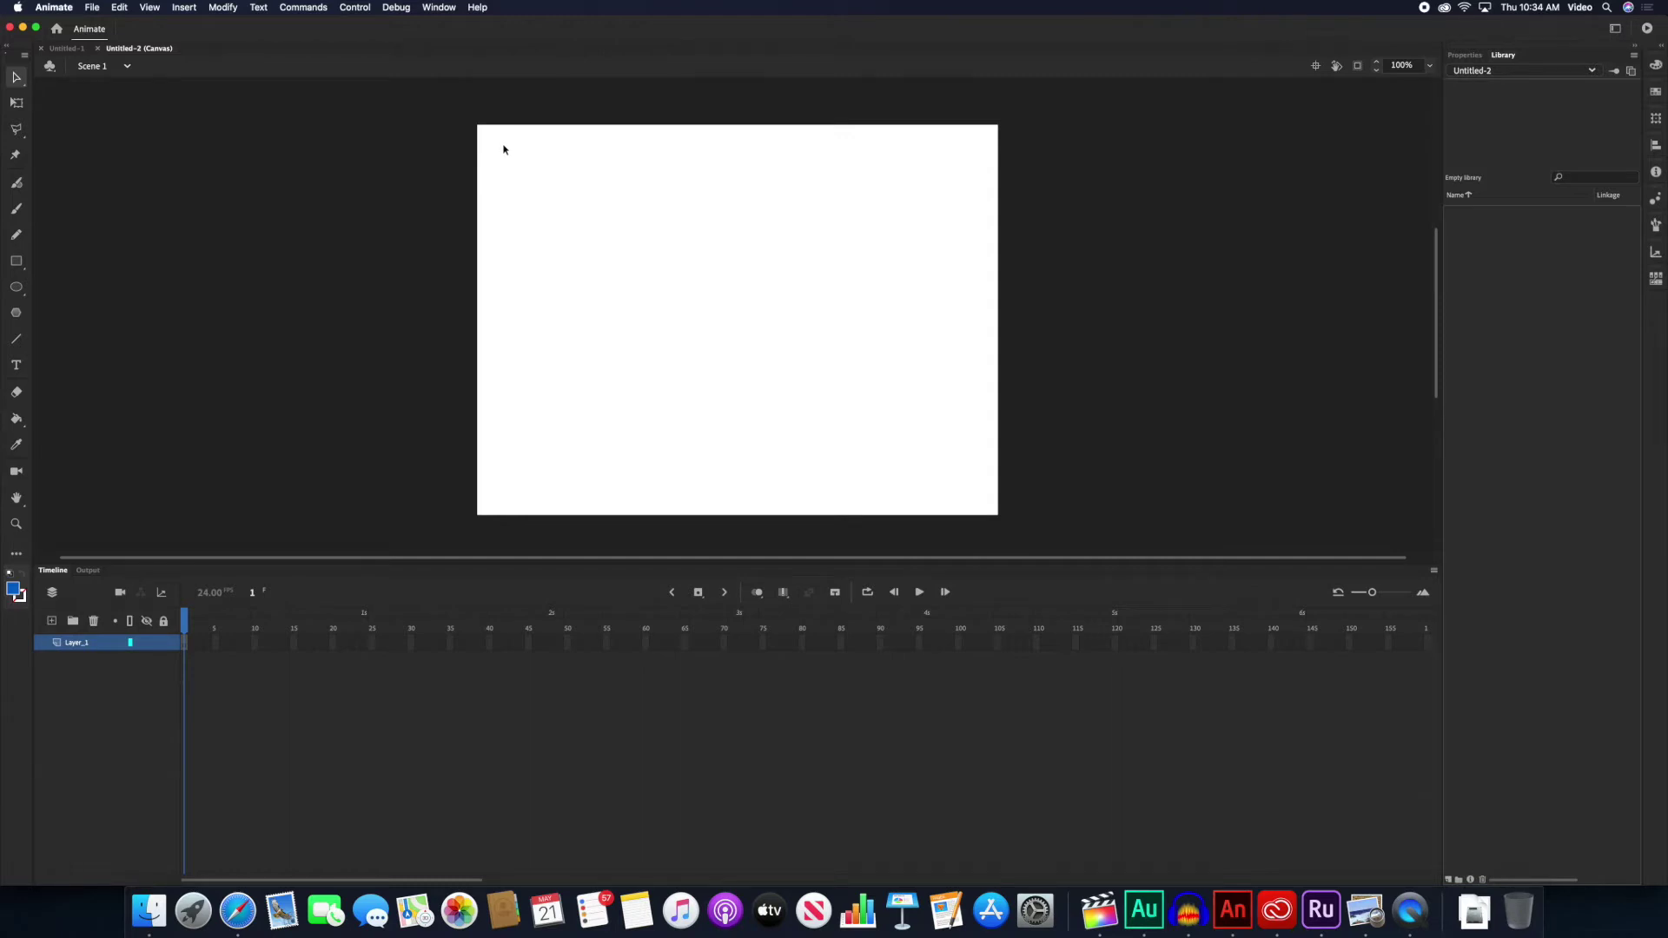
- Zoom out and in on the canvas to examine the stage and its surrounding pasteboard, ending at 50%
{"action": "key", "text": "super+minus"}
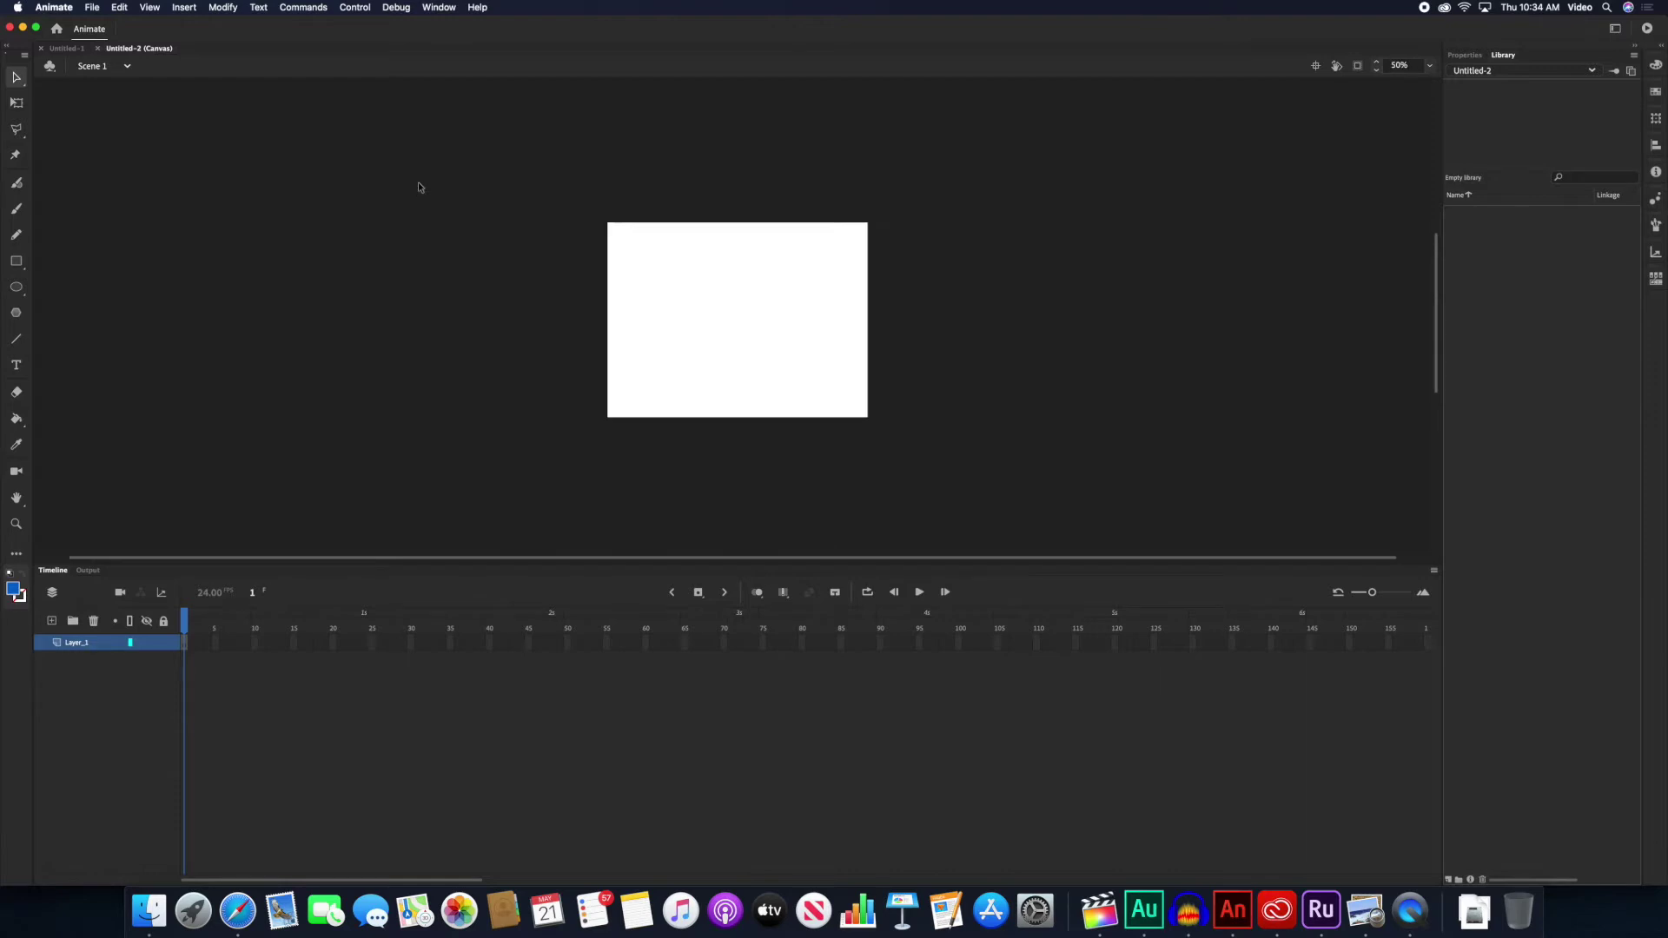
{"action": "key", "text": "super+equal"}
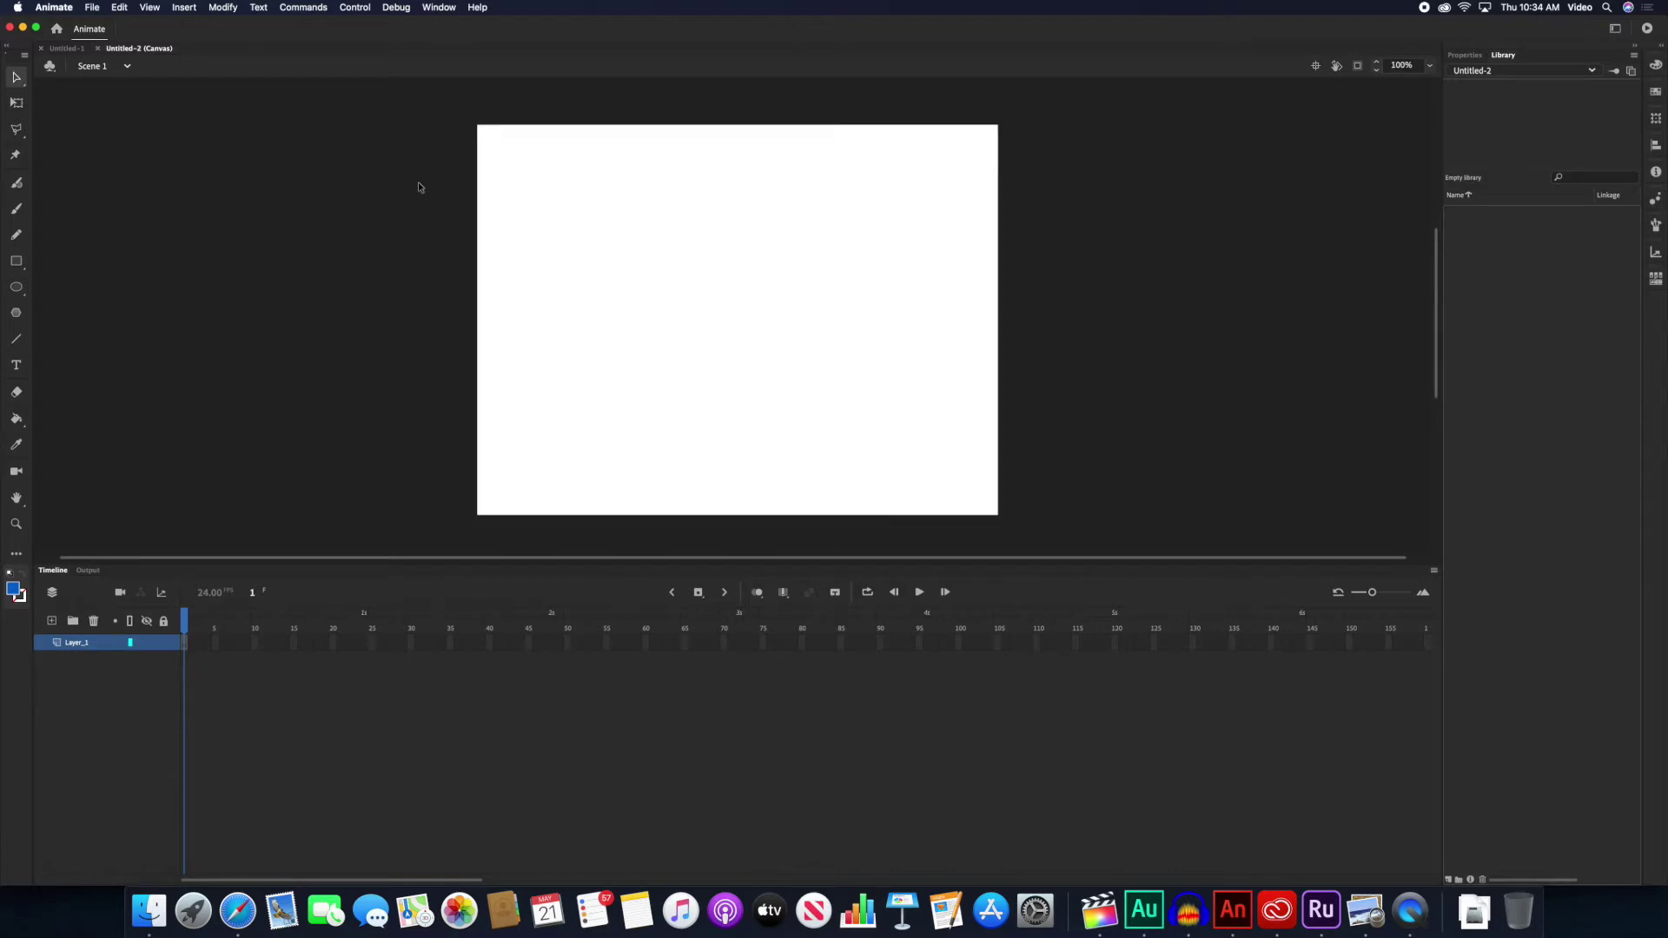
{"action": "key", "text": "super+minus"}
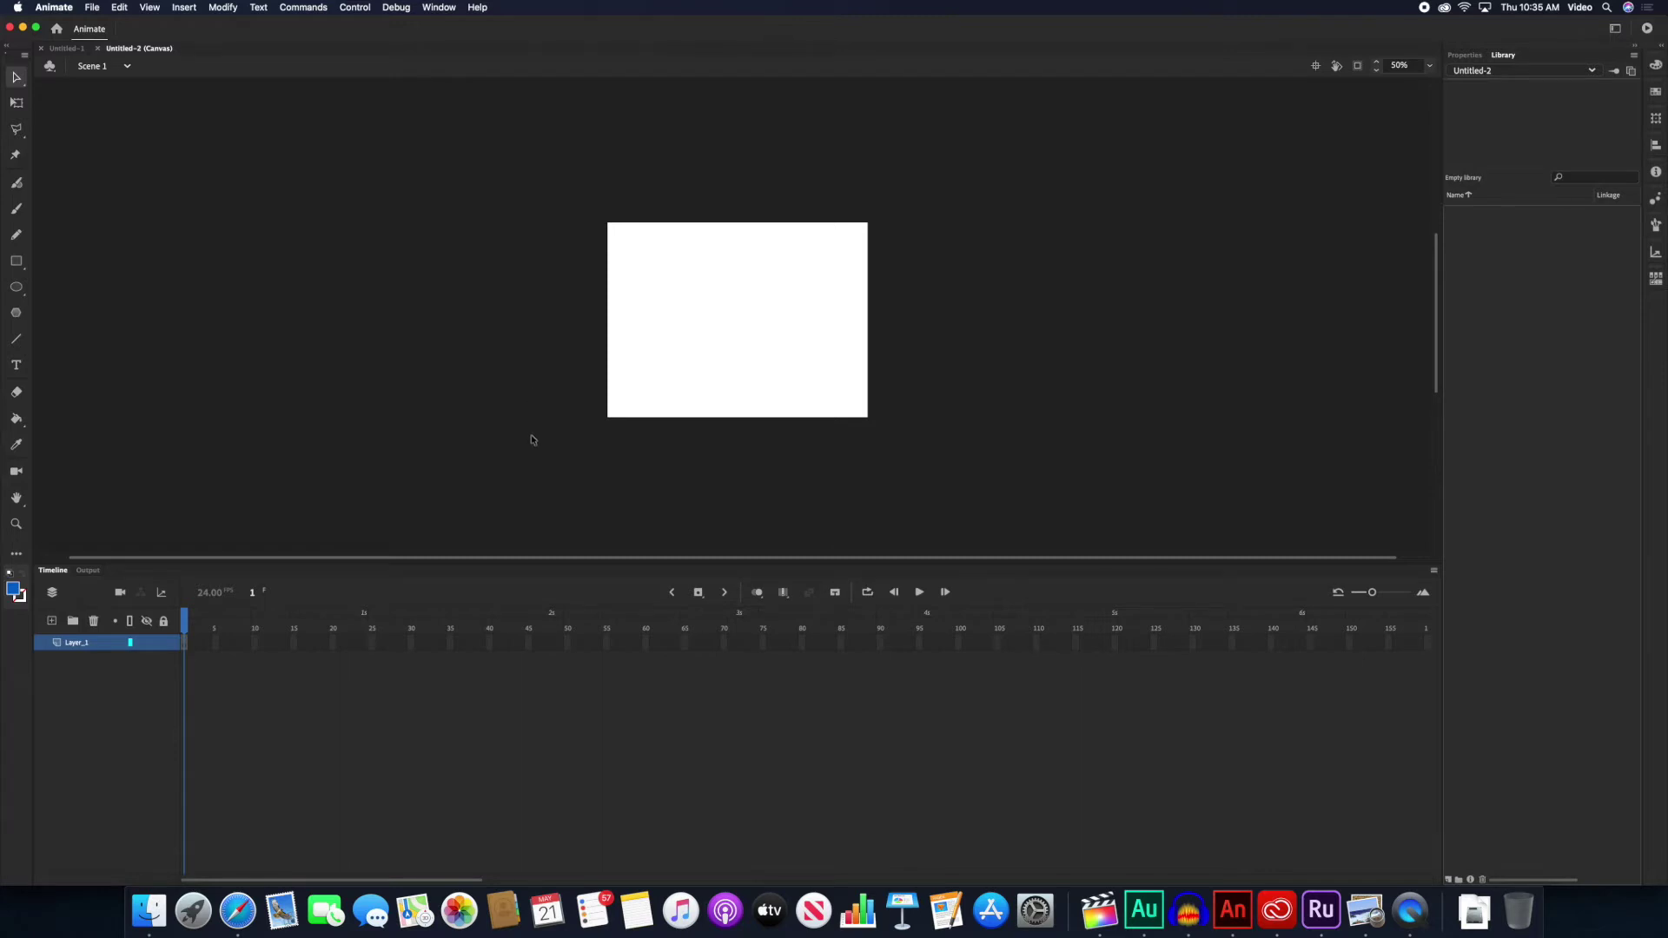
{"action": "key", "text": "super+minus"}
{"action": "key", "text": "super+equal"}
{"action": "key", "text": "super+equal"}
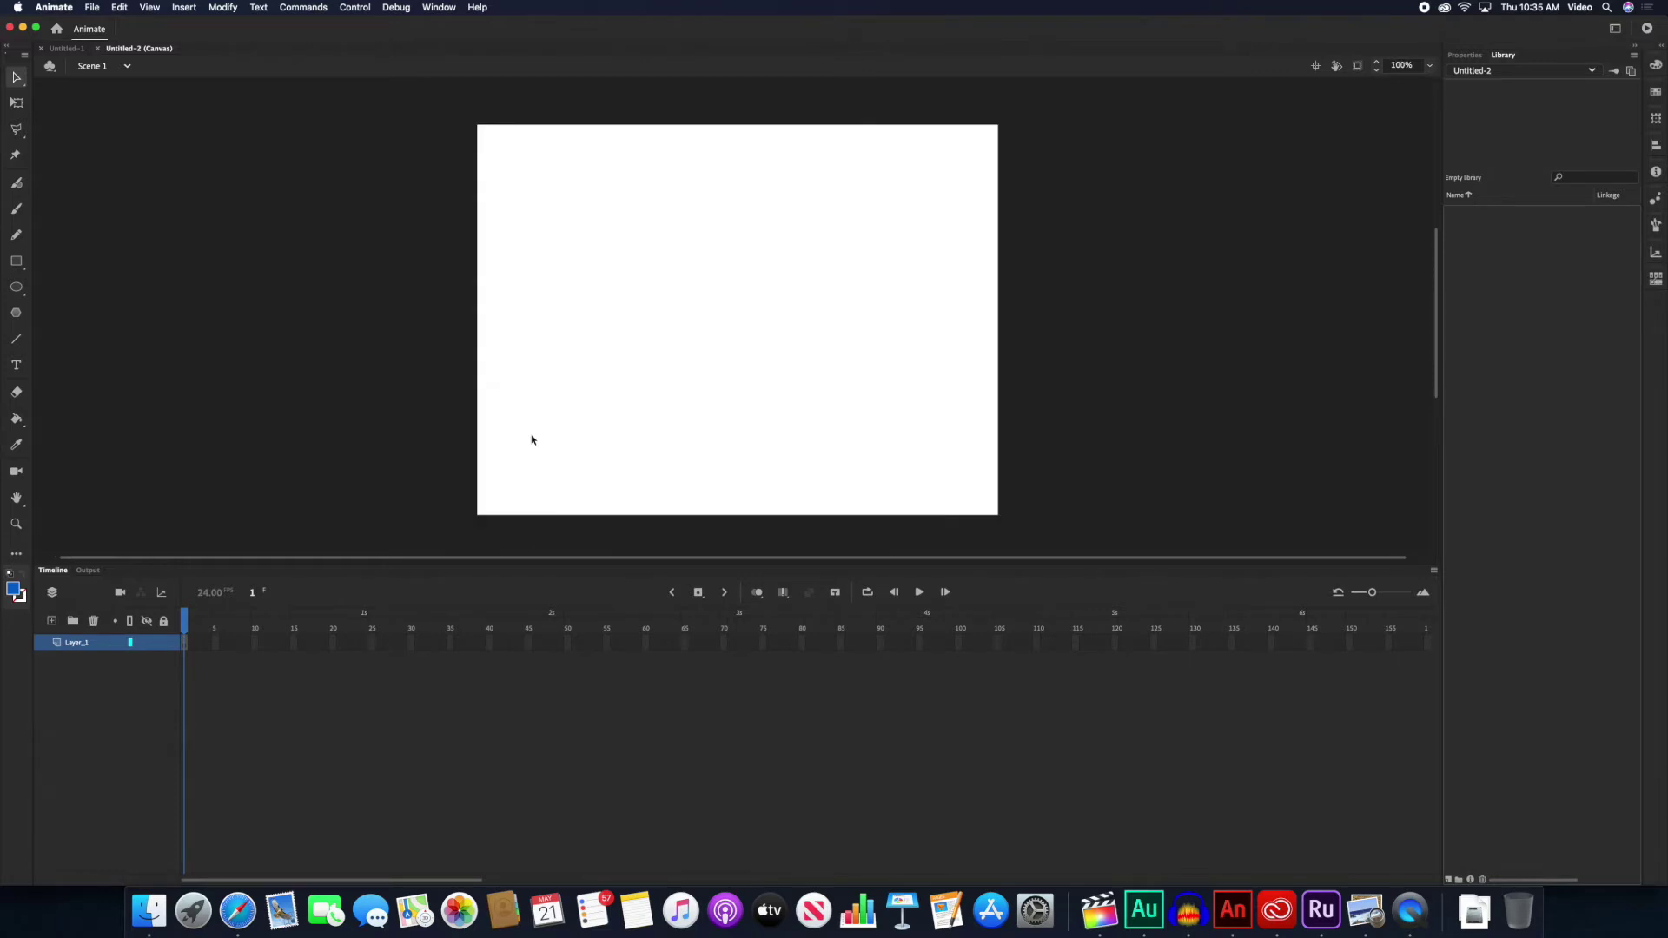
{"action": "key", "text": "super+equal"}
{"action": "key", "text": "super+minus"}
{"action": "key", "text": "super+minus"}
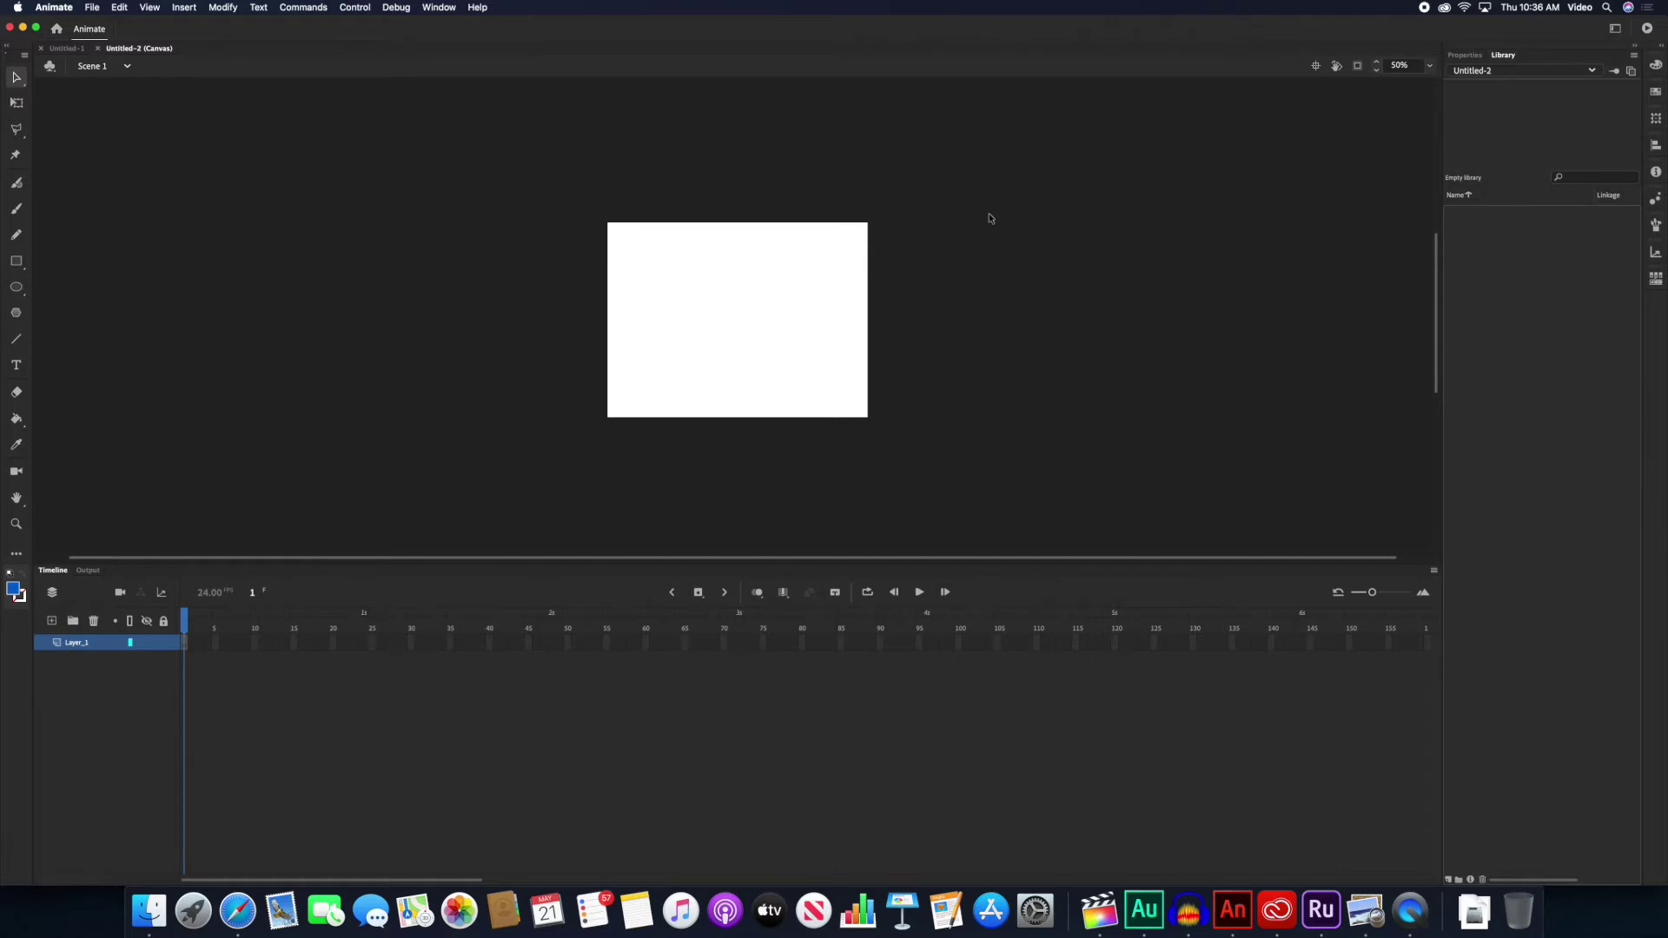
- Check the numbered workspace image in Preview and, back in Animate, enlarge the Timeline area upward
{"action": "key", "text": "super+Tab"}
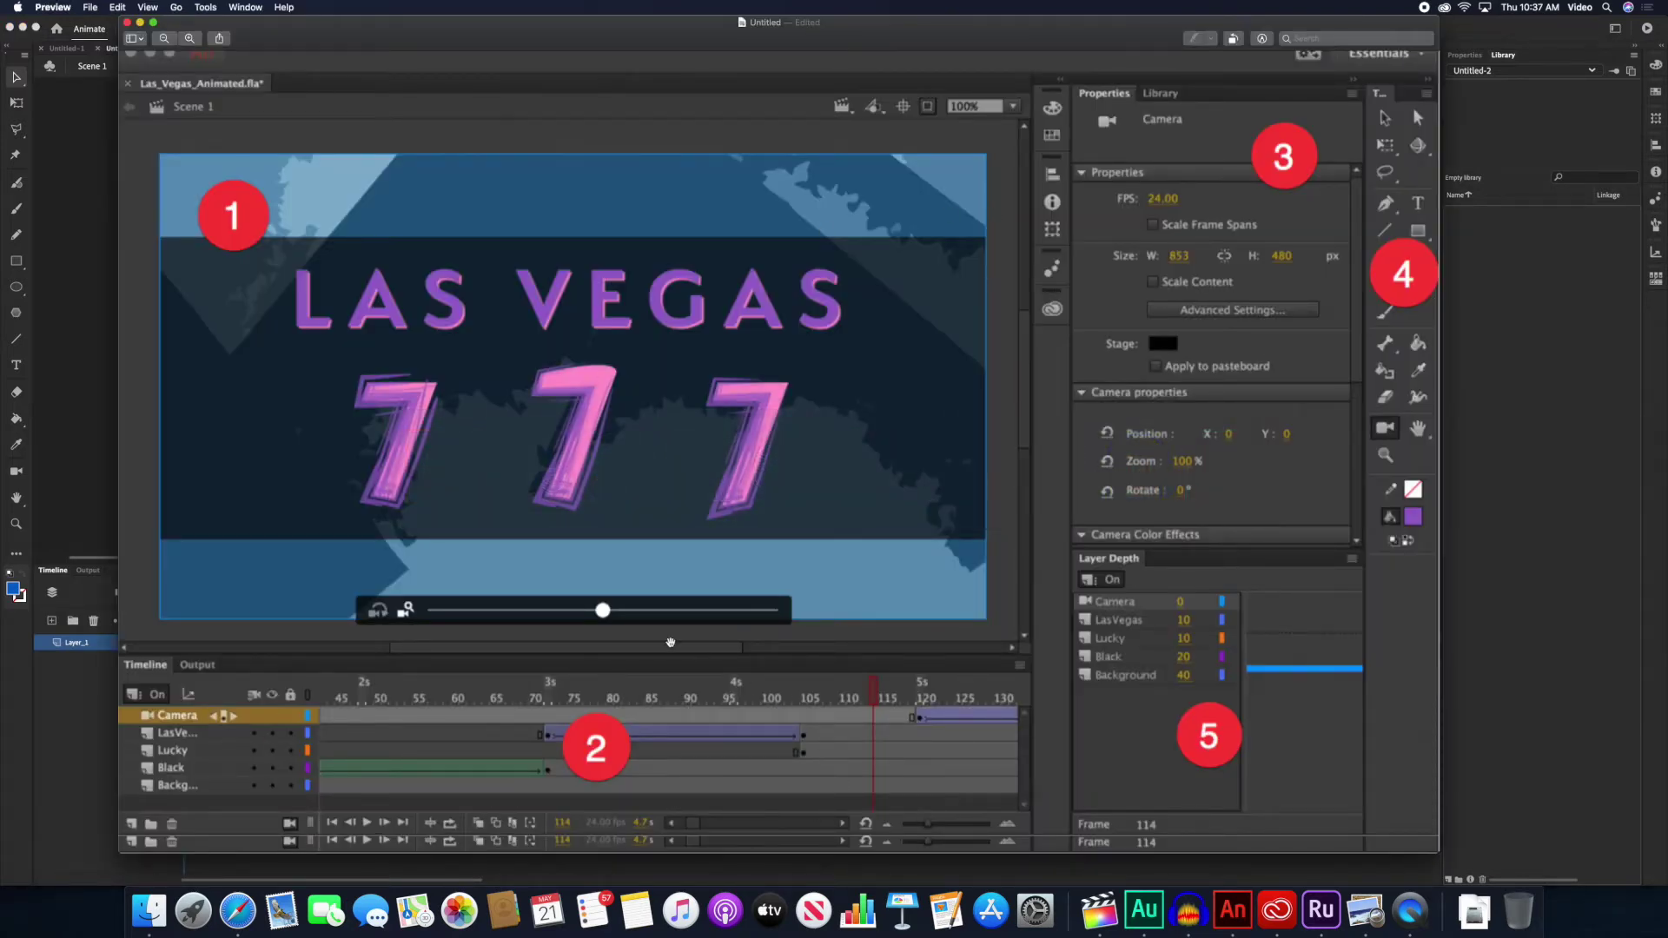
{"action": "key", "text": "super+Tab"}
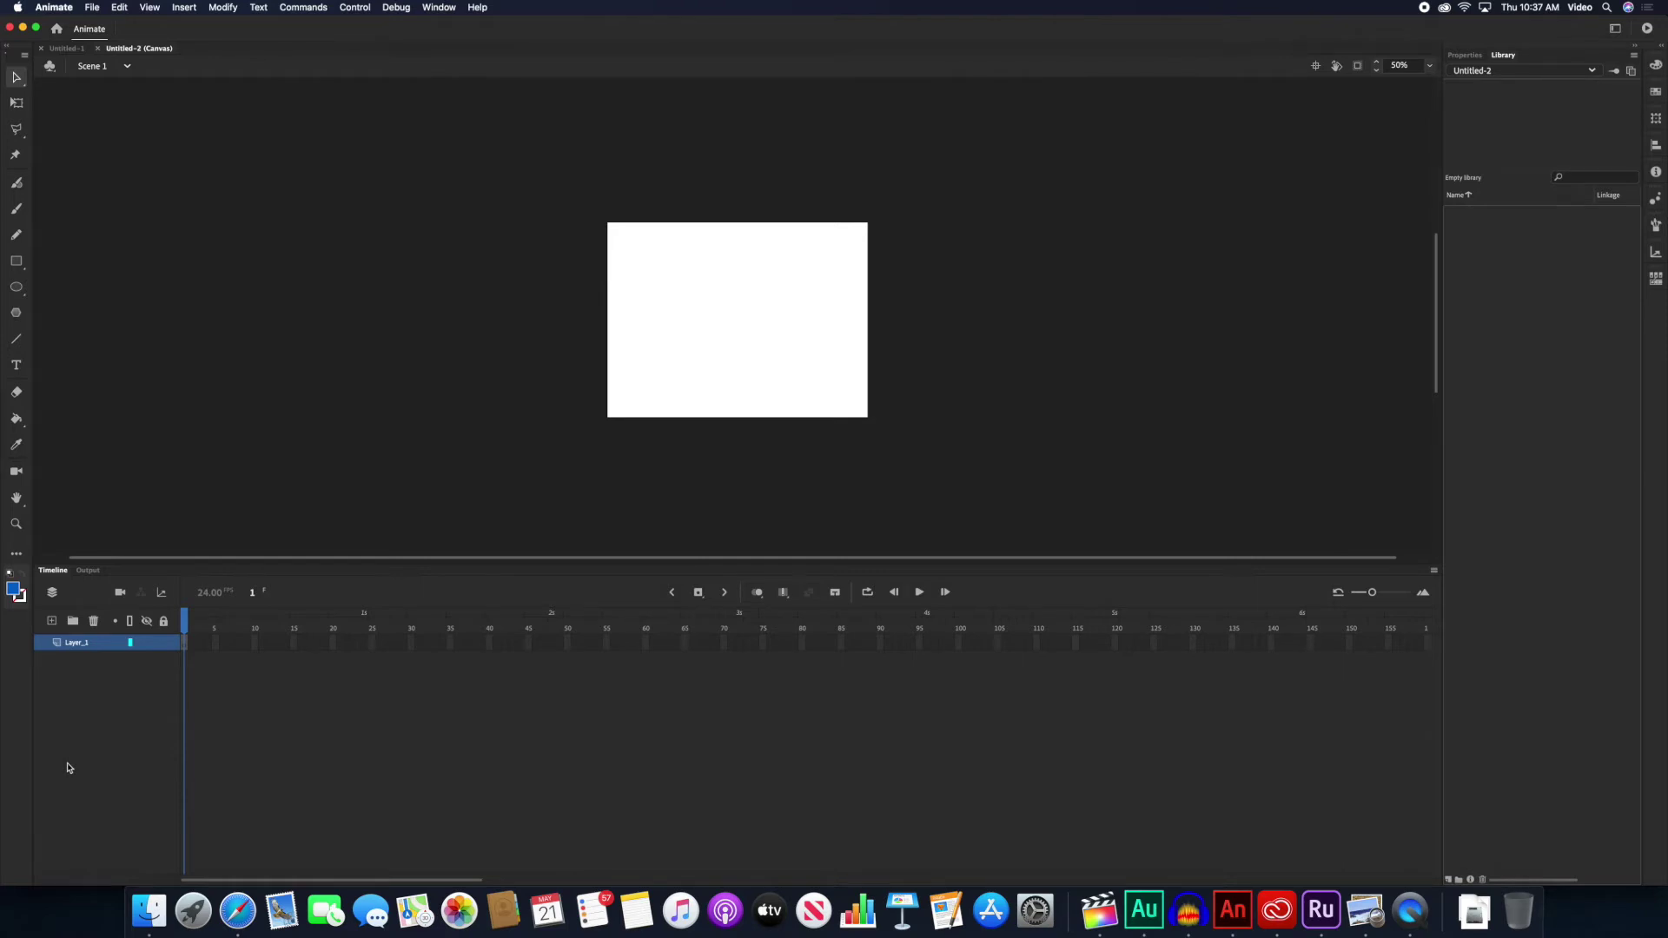
{"action": "mouse_move", "coordinate": [160, 634]}
{"action": "mouse_move", "coordinate": [166, 641]}
{"action": "left_click_drag", "start_coordinate": [568, 565], "coordinate": [575, 498]}
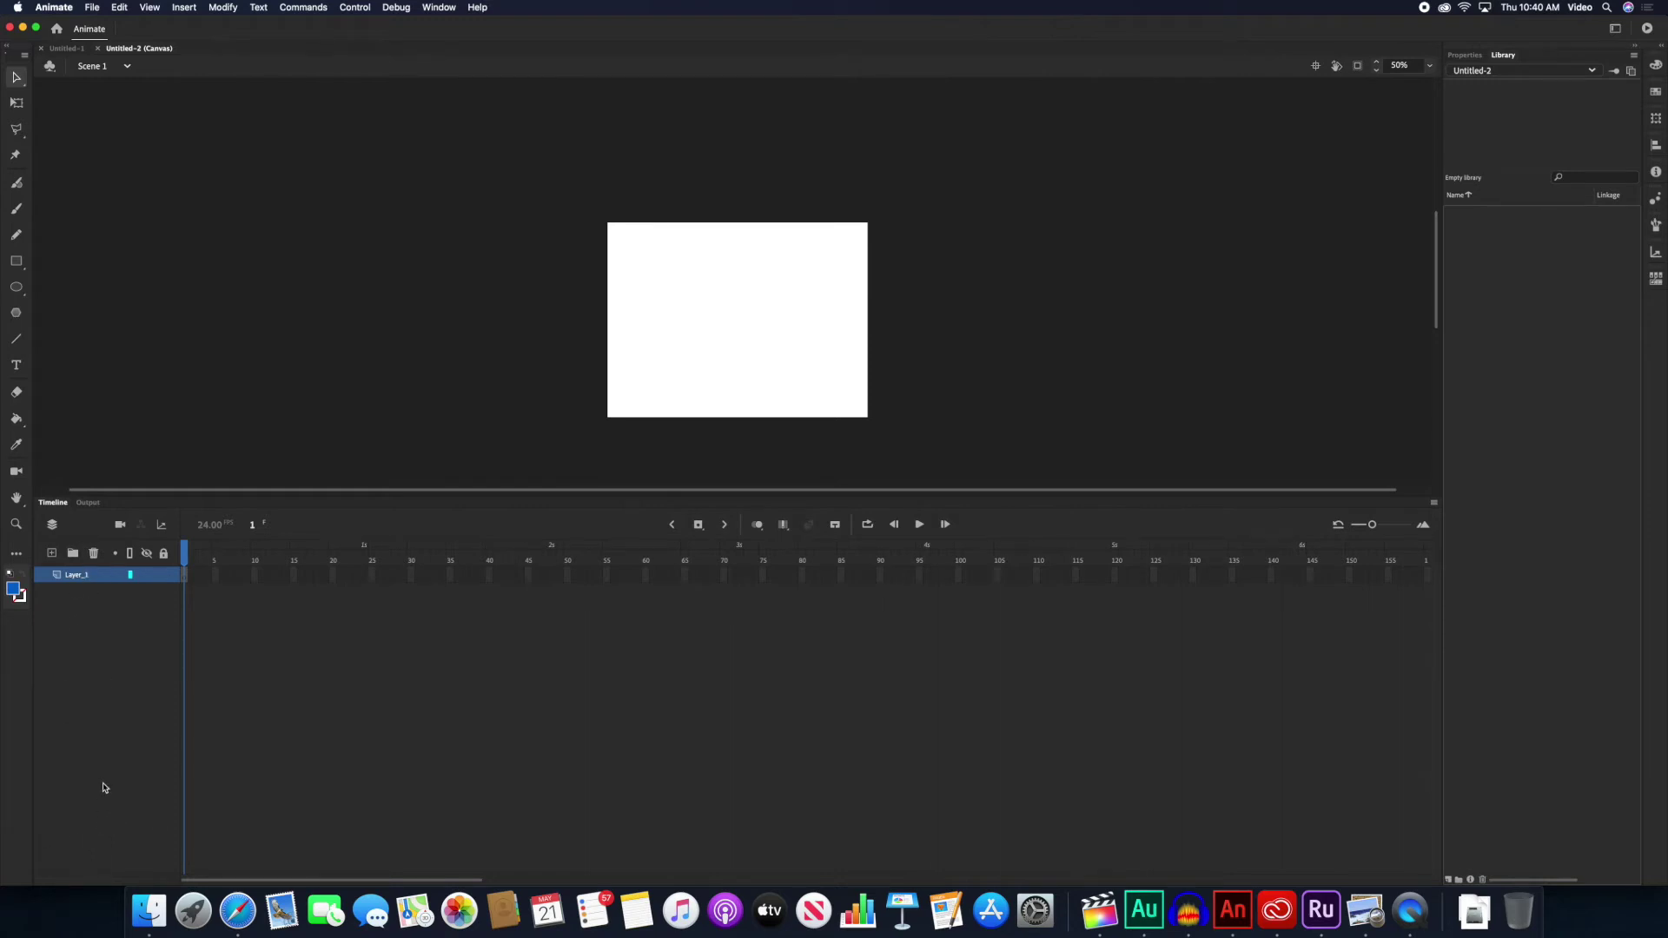
- Check the numbered workspace image in Preview and, back in Animate, view the document properties and the library
{"action": "key", "text": "super+Tab"}
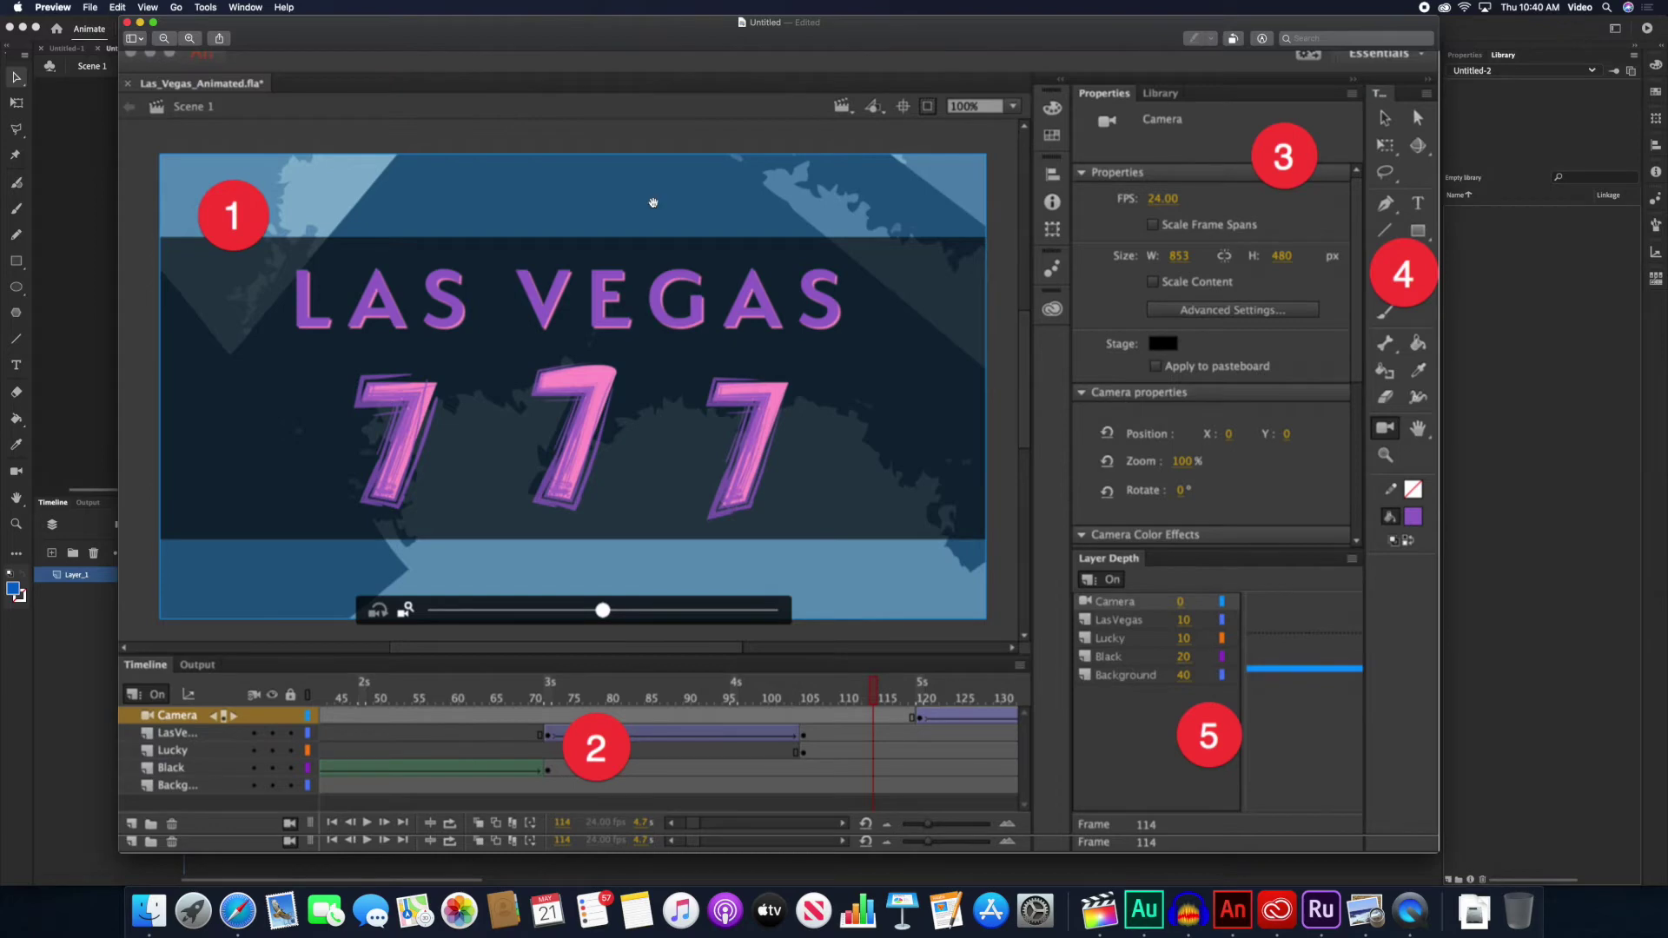
{"action": "left_click", "coordinate": [79, 695]}
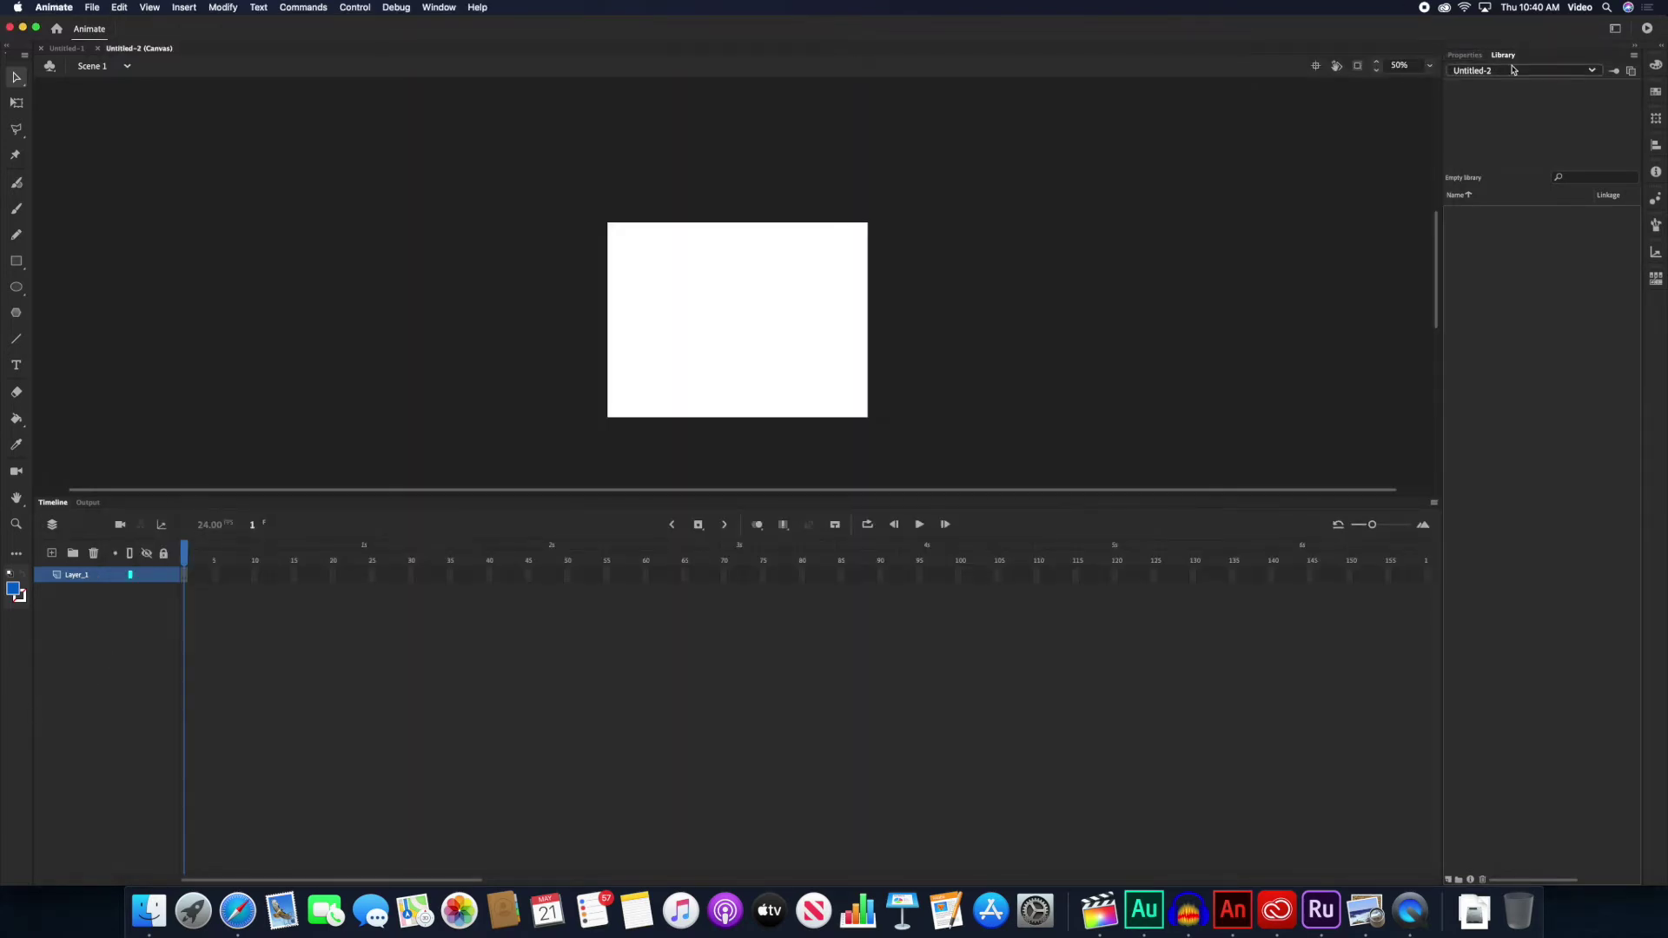
{"action": "left_click", "coordinate": [1466, 55]}
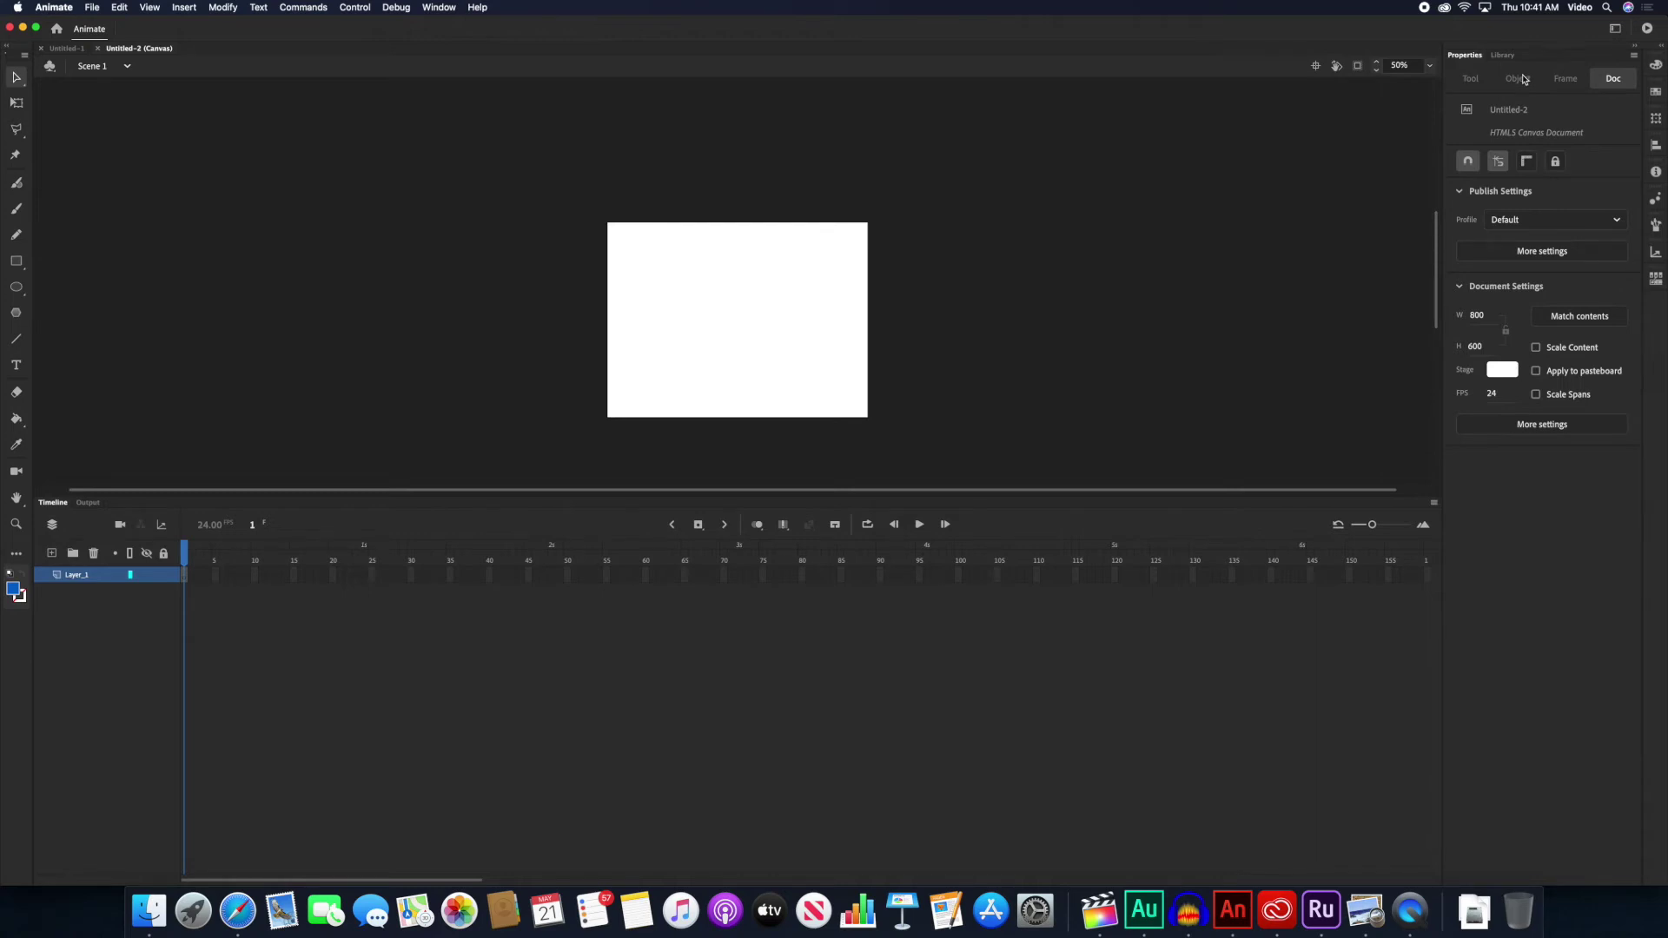
{"action": "left_click", "coordinate": [1503, 55]}
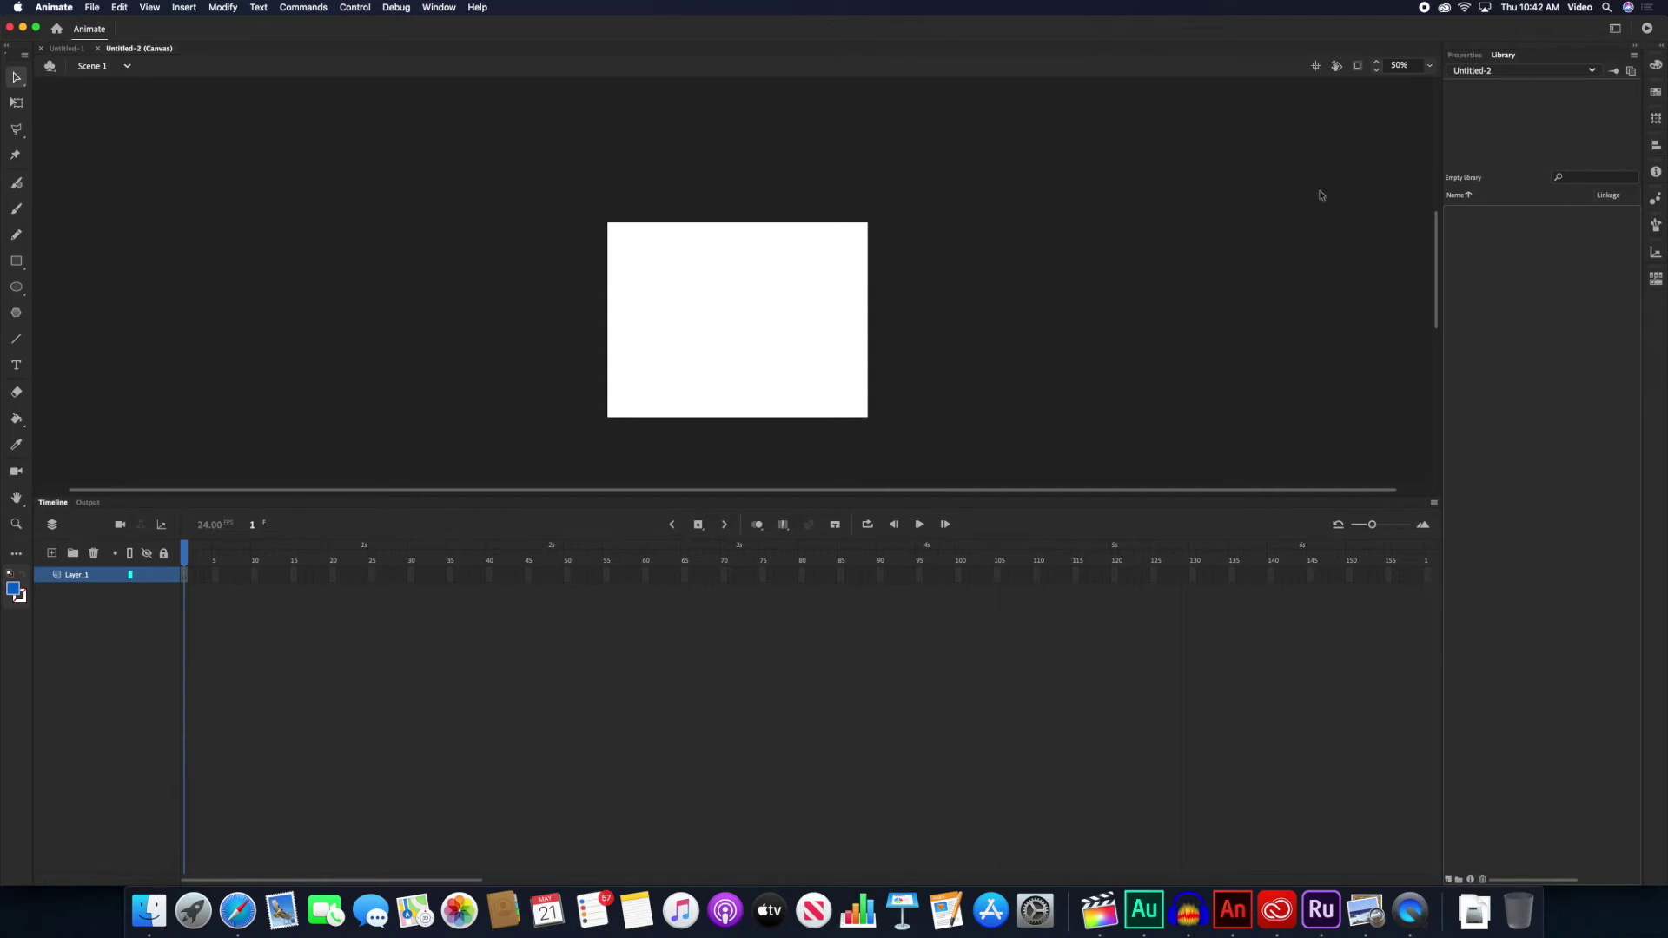
- Show the document properties instead of the library, and collapse and re-expand that panel group
{"action": "left_click", "coordinate": [1455, 56]}
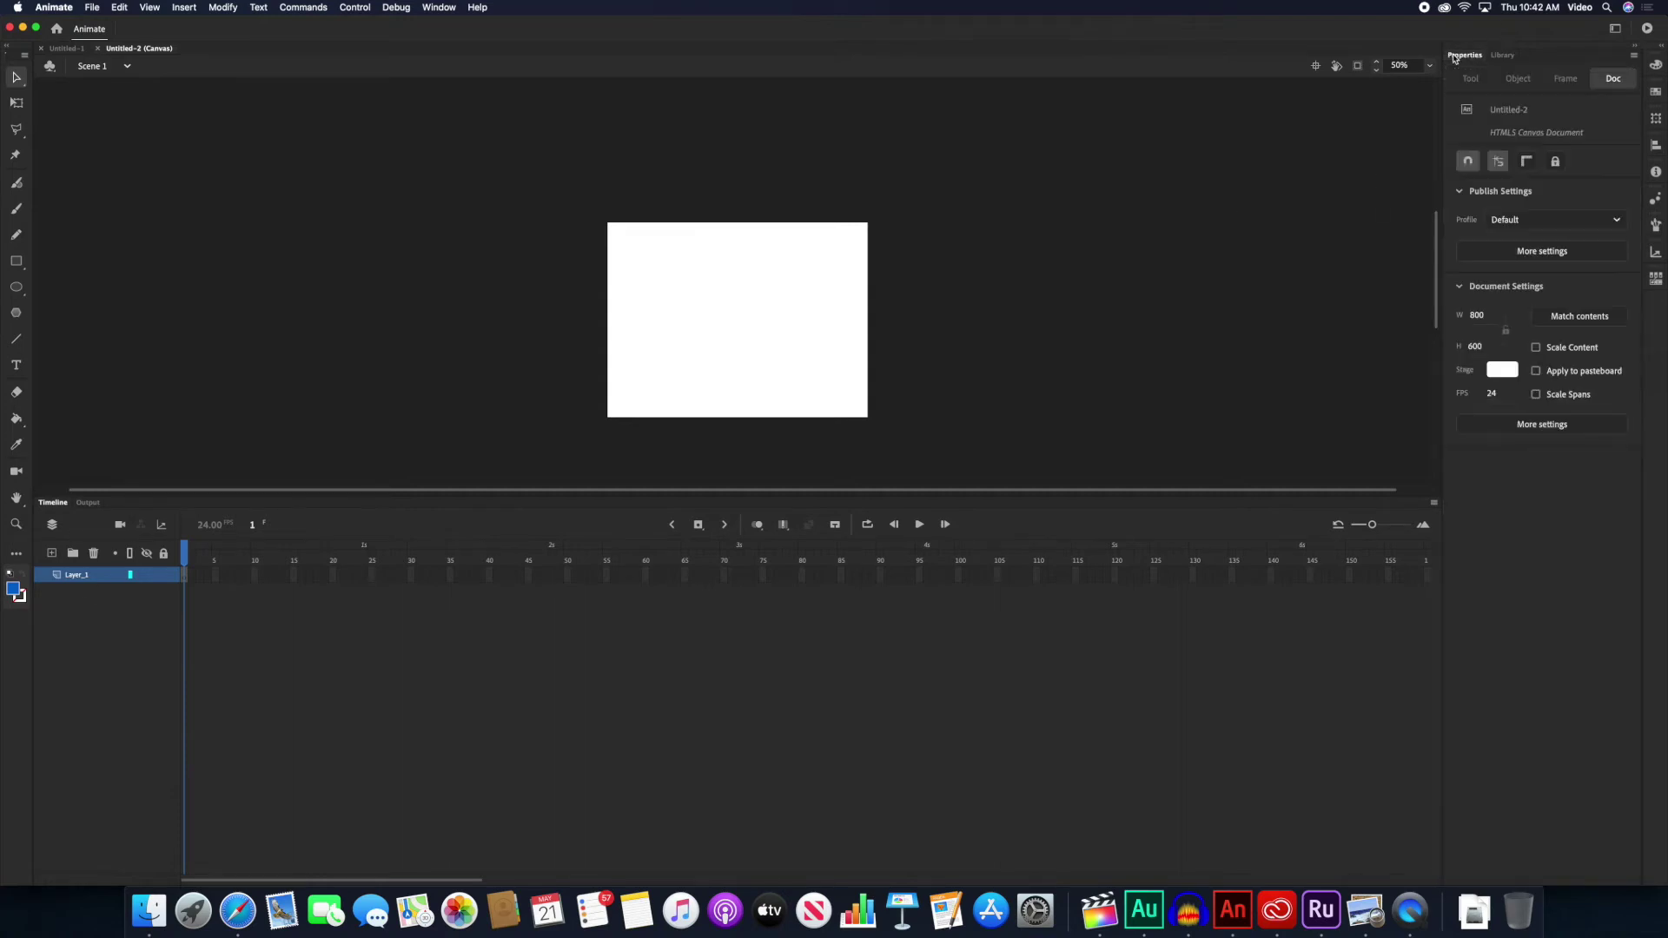
{"action": "left_click", "coordinate": [1502, 55]}
{"action": "left_click", "coordinate": [1464, 55]}
{"action": "left_click", "coordinate": [1637, 49]}
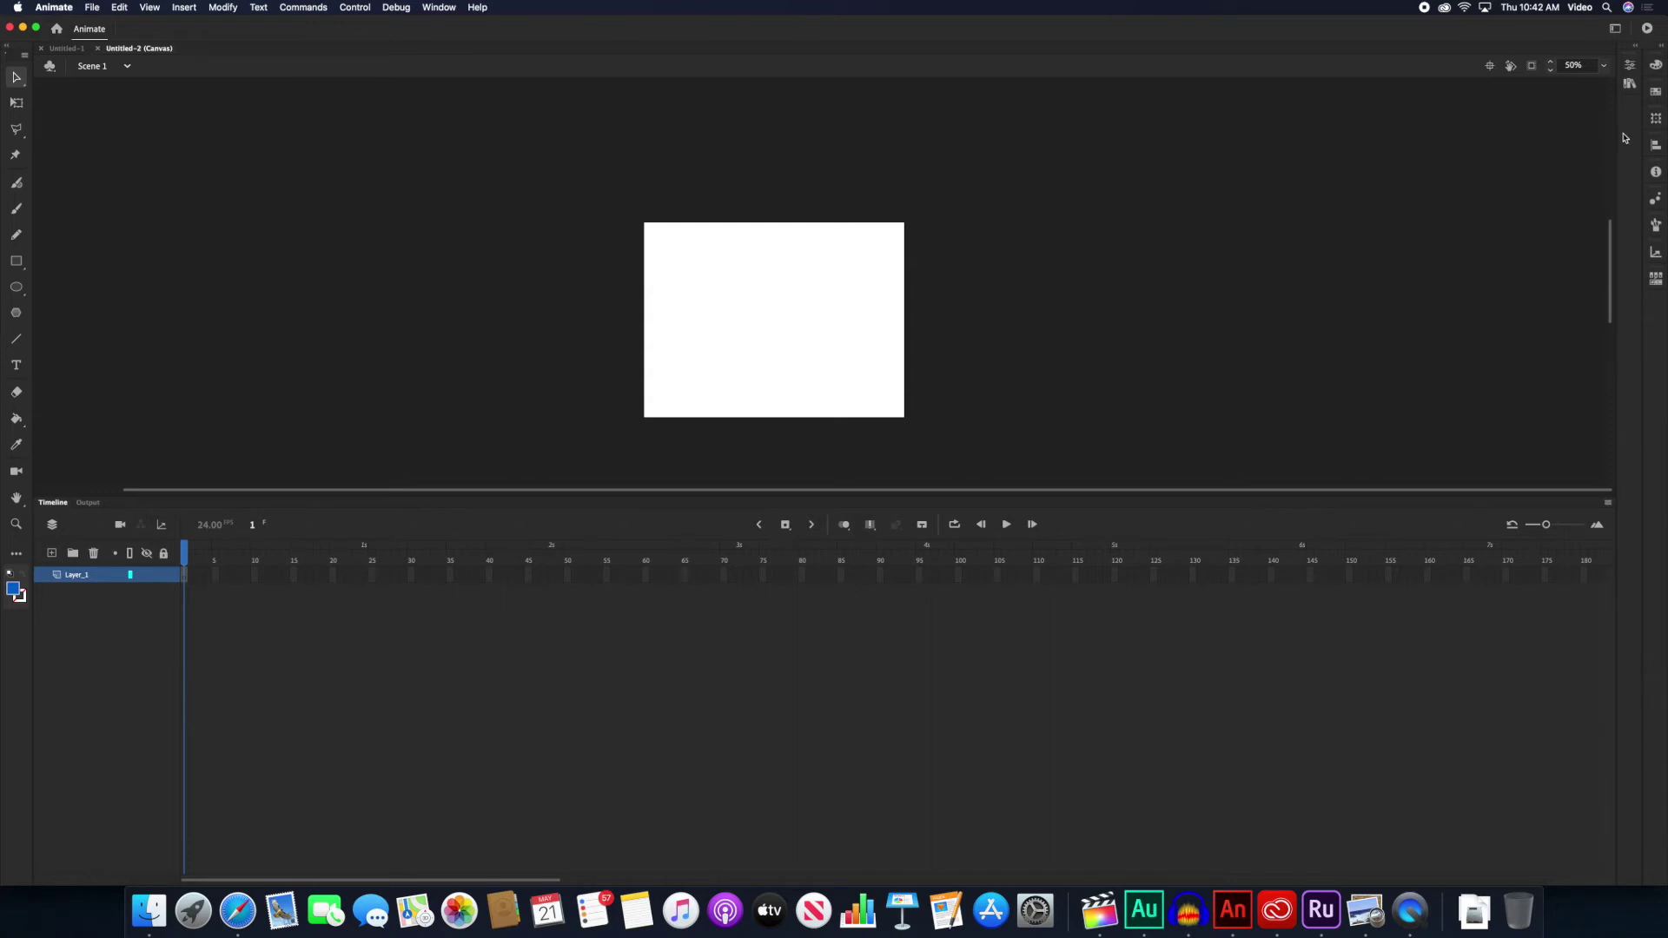
{"action": "left_click", "coordinate": [1634, 48]}
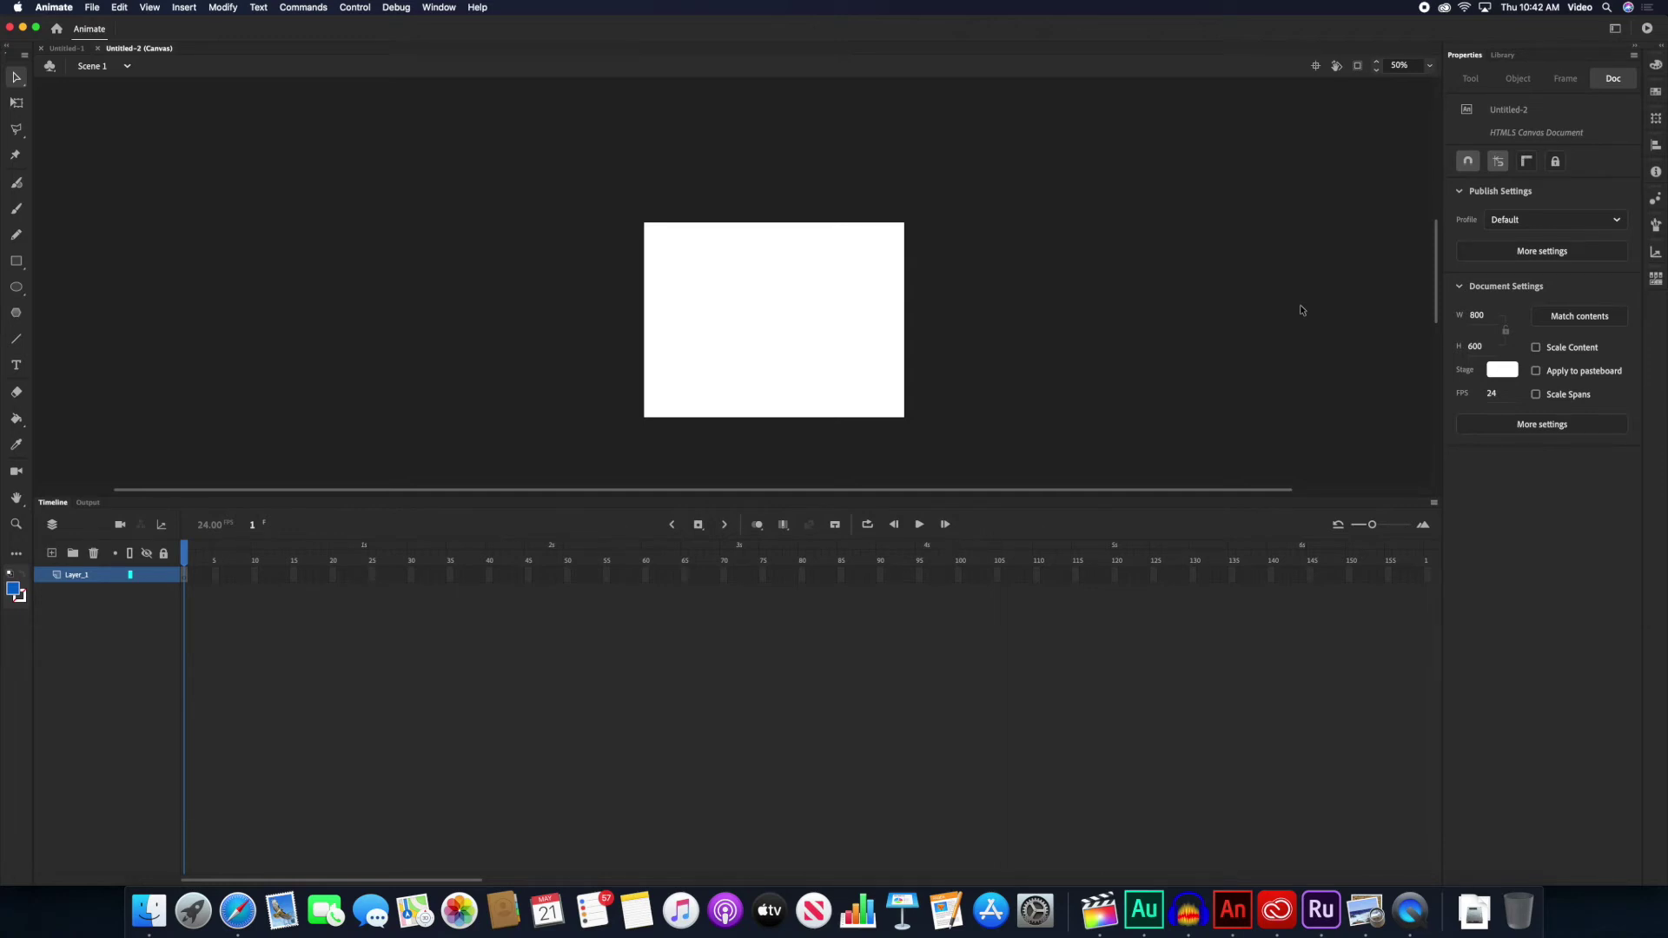
- Check the numbered image in Preview and, back in Animate, expand and collapse the docked Color, Swatches, Transform and Align panels
{"action": "key", "text": "super+Tab"}
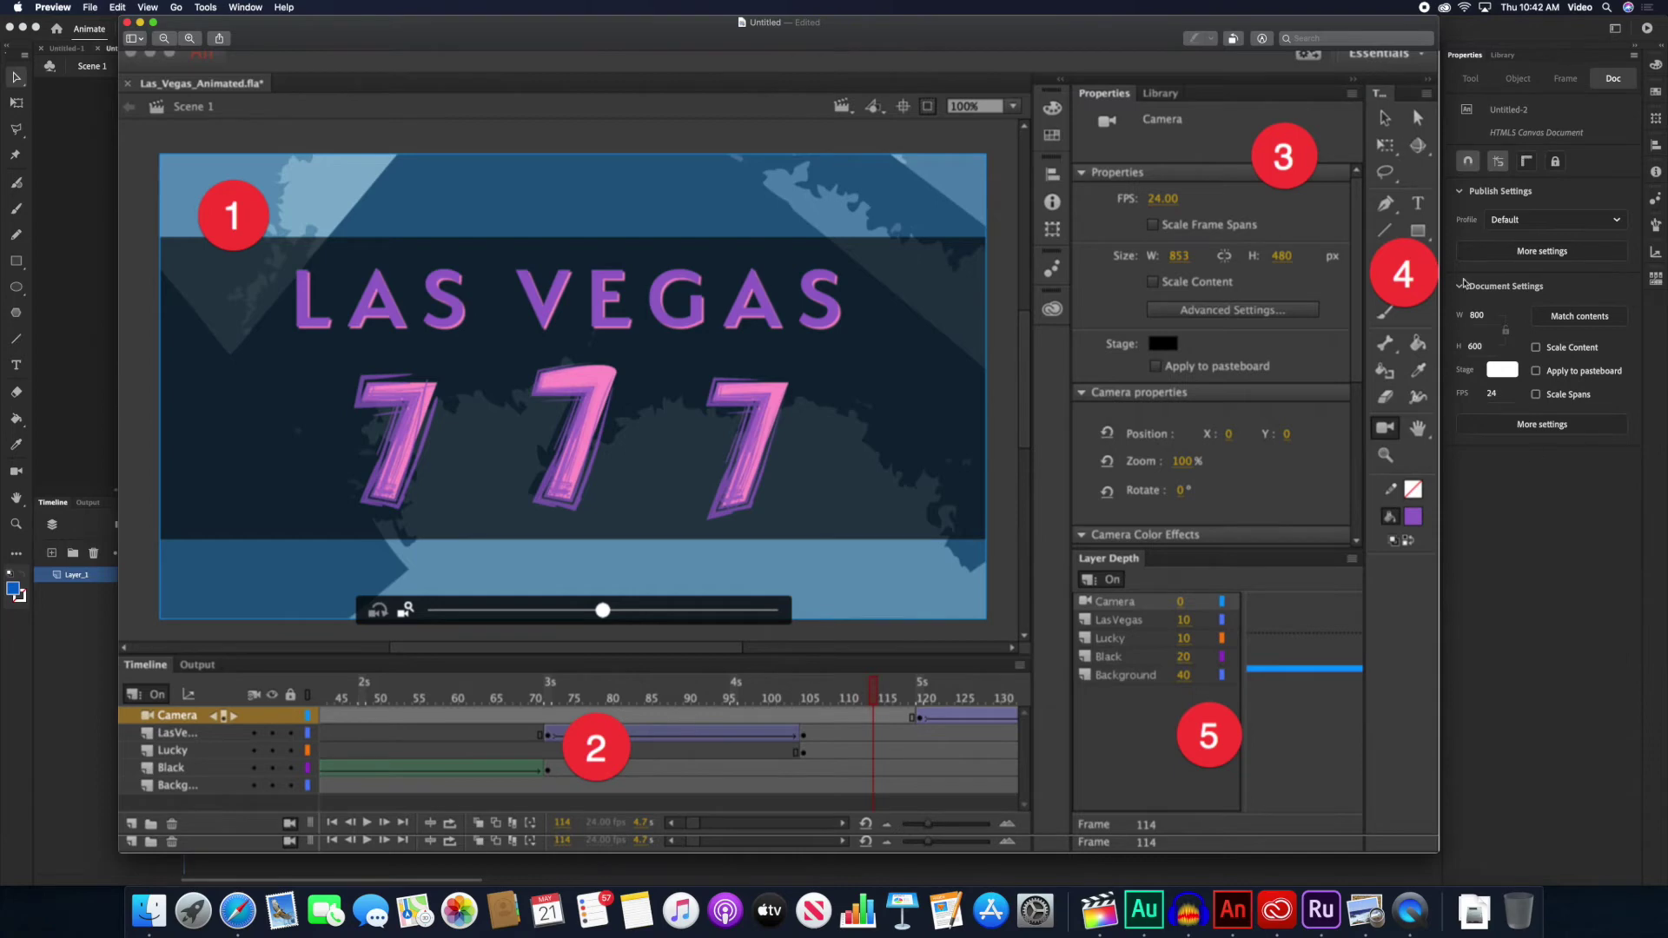
{"action": "key", "text": "super+Tab"}
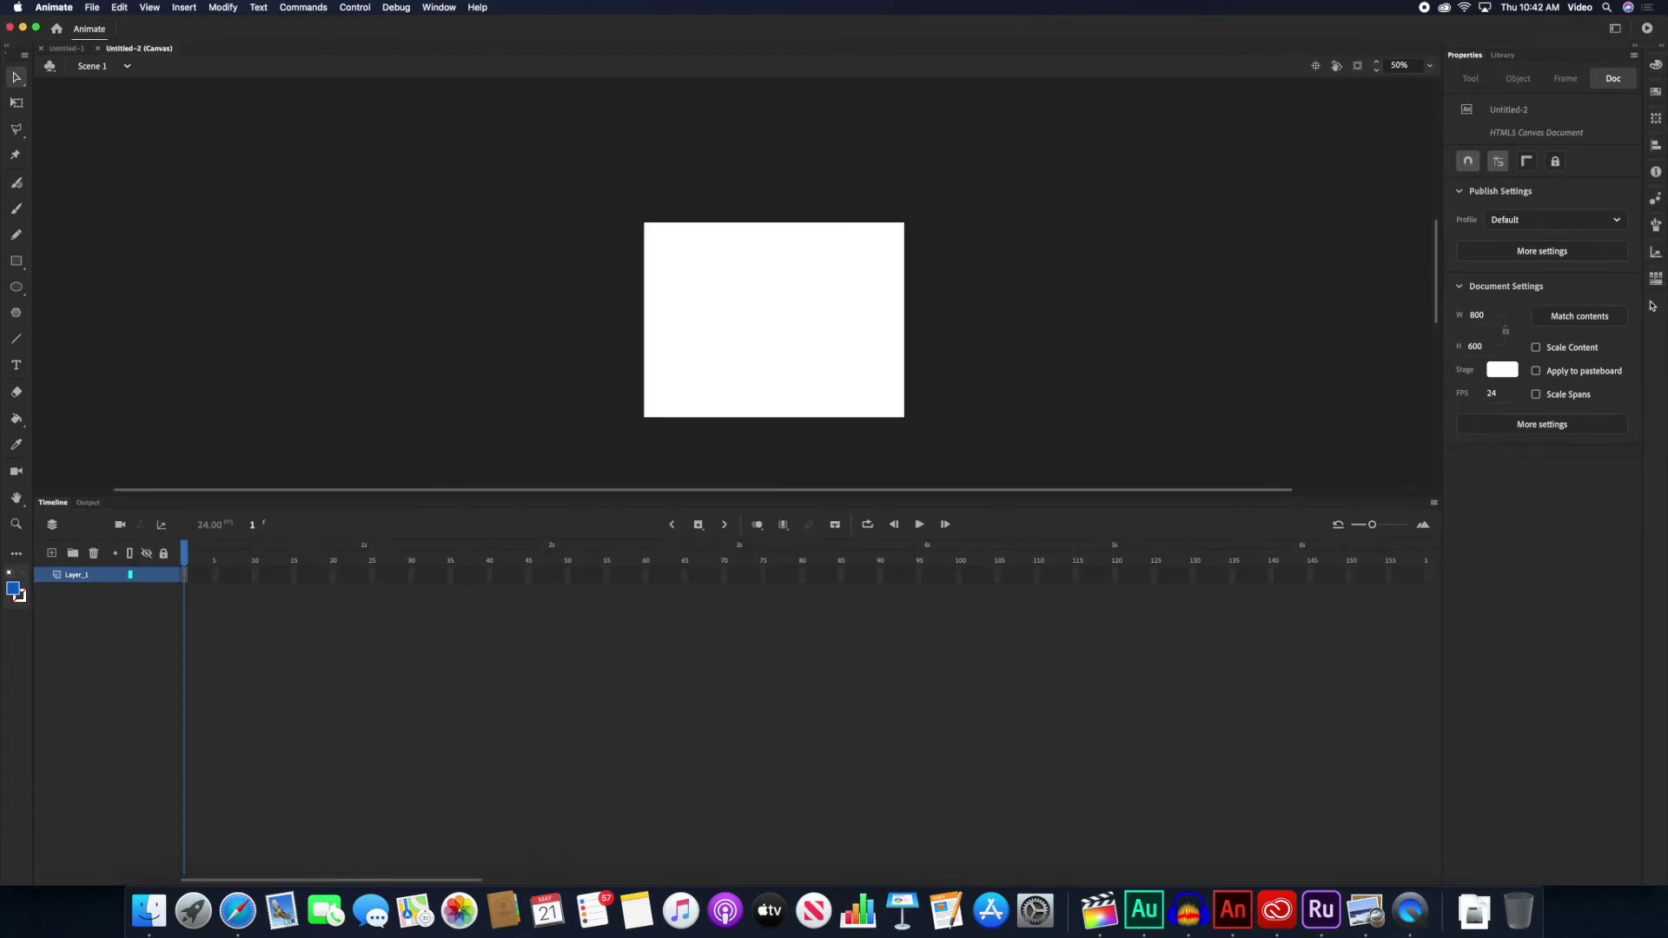
{"action": "left_click", "coordinate": [1661, 48]}
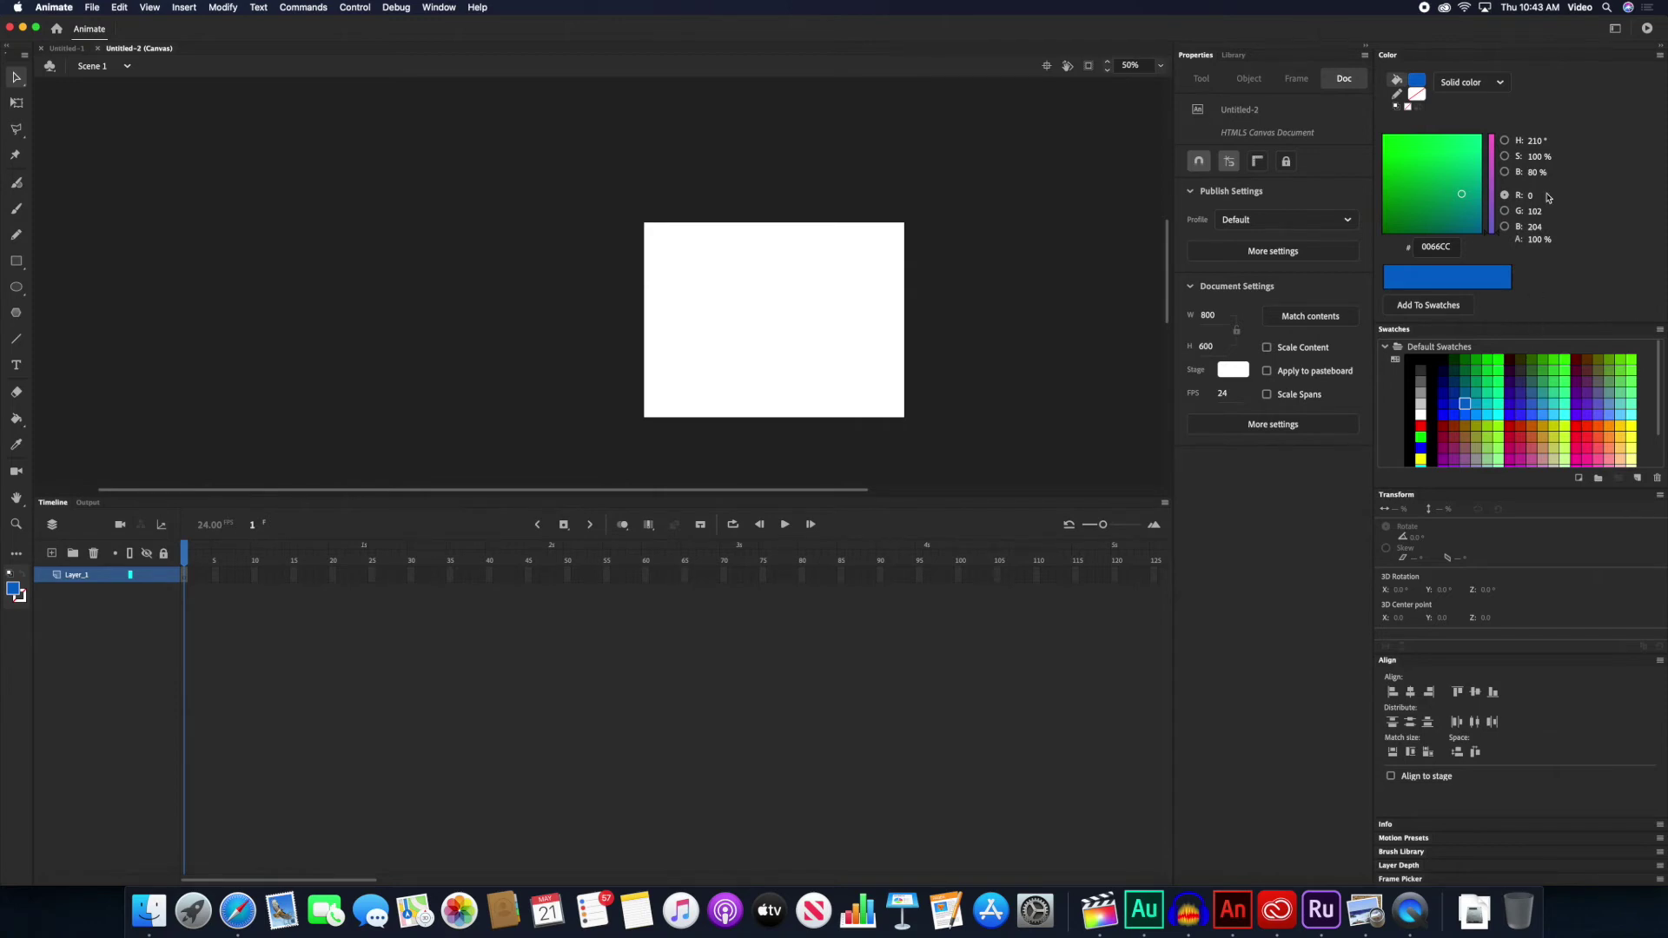
{"action": "left_click", "coordinate": [1661, 49]}
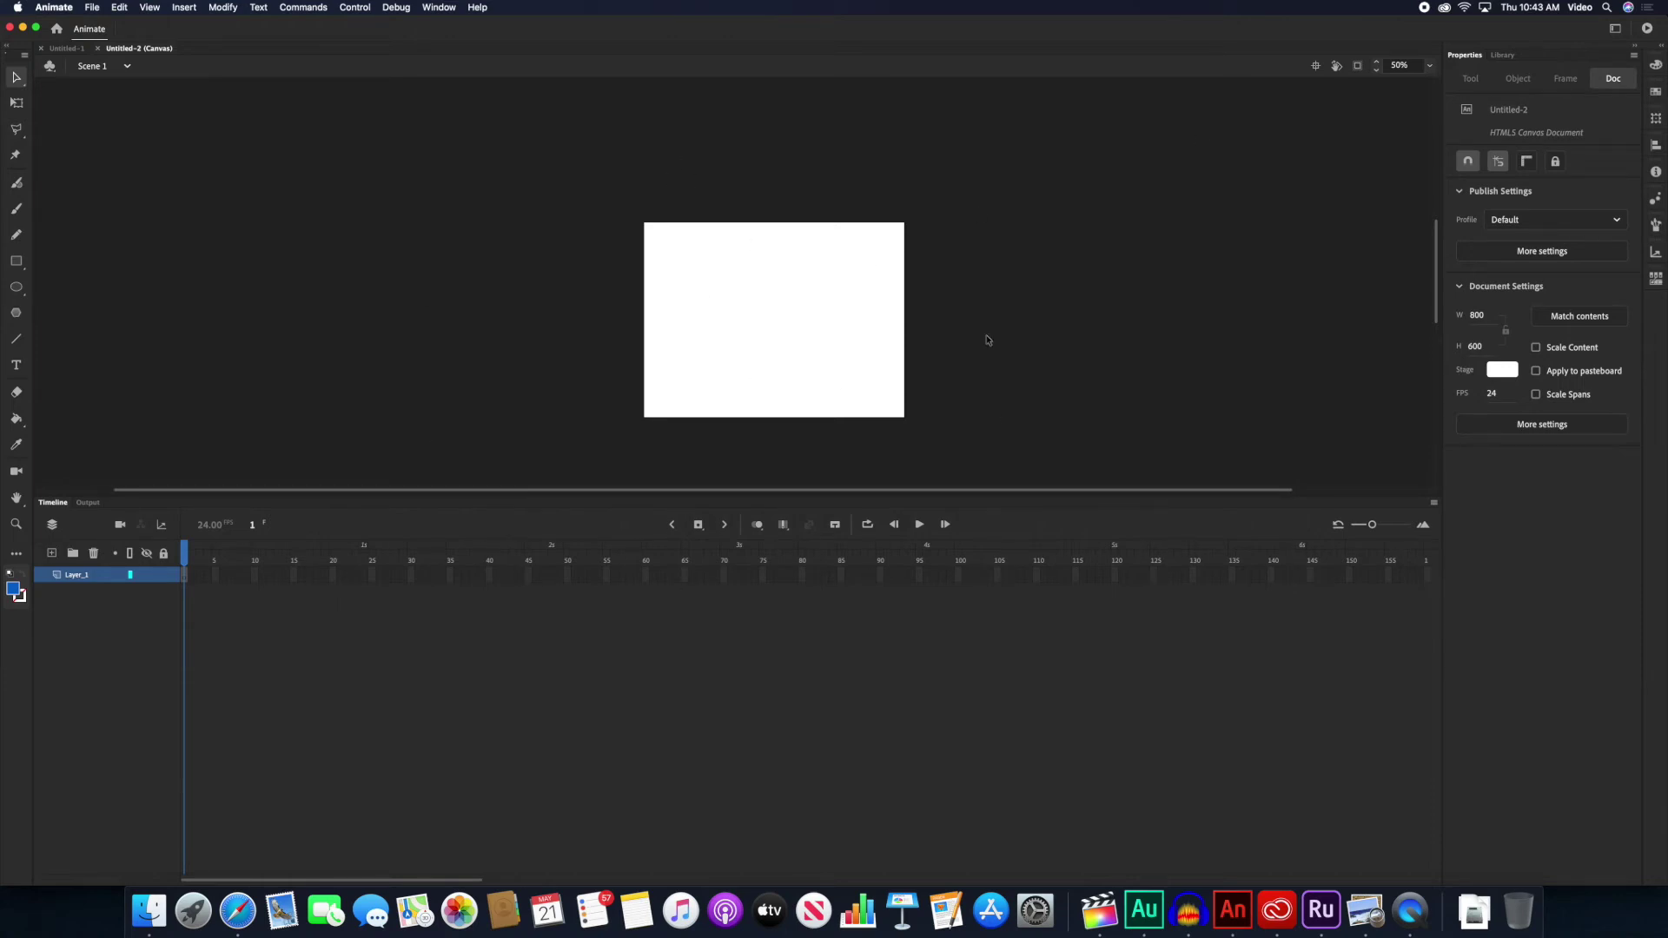
{"action": "left_click", "coordinate": [1662, 46]}
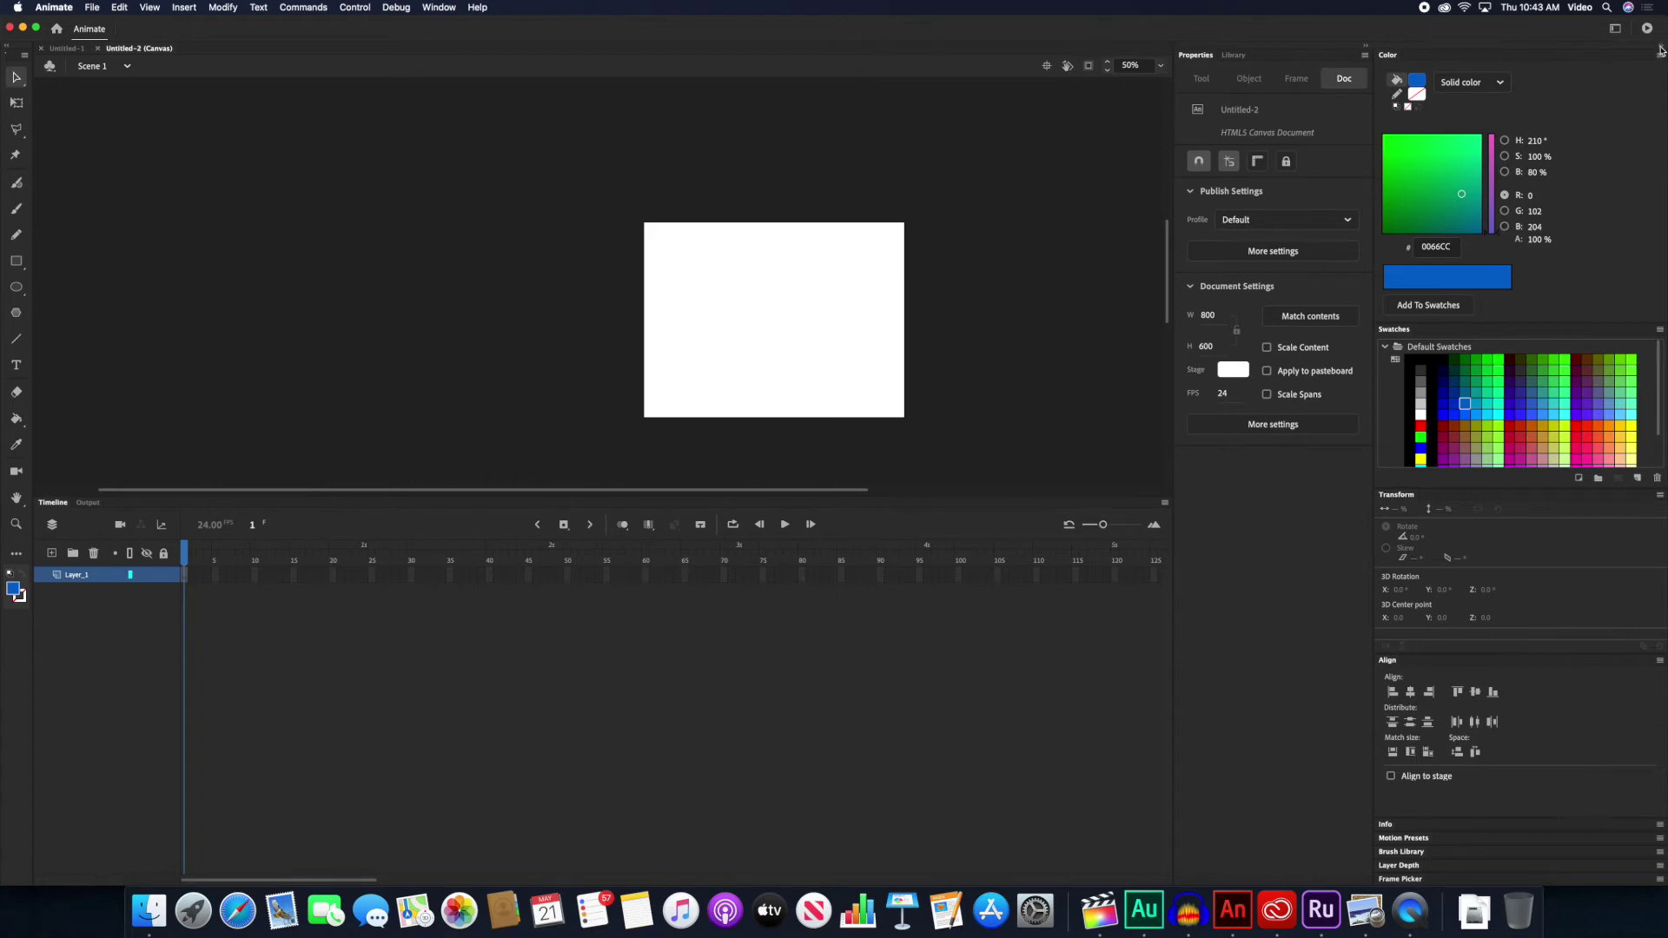
{"action": "left_click", "coordinate": [1661, 49]}
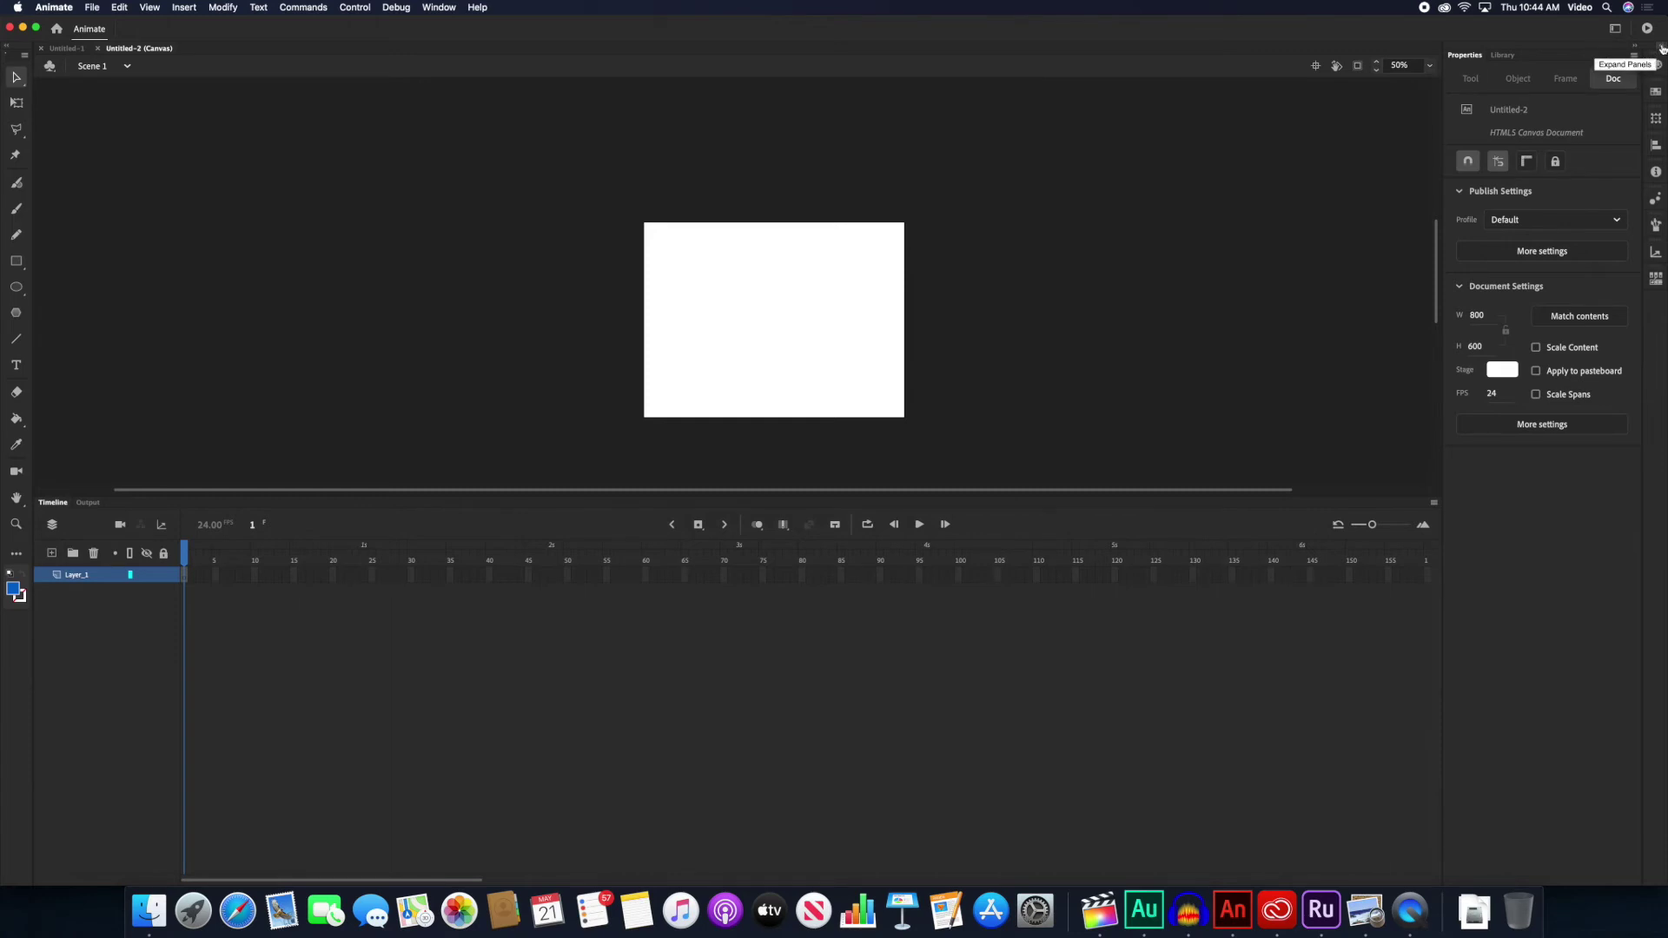
- Examine the list of panels that can be shown or hidden in the workspace, leaving their visibility as is
{"action": "left_click", "coordinate": [446, 6]}
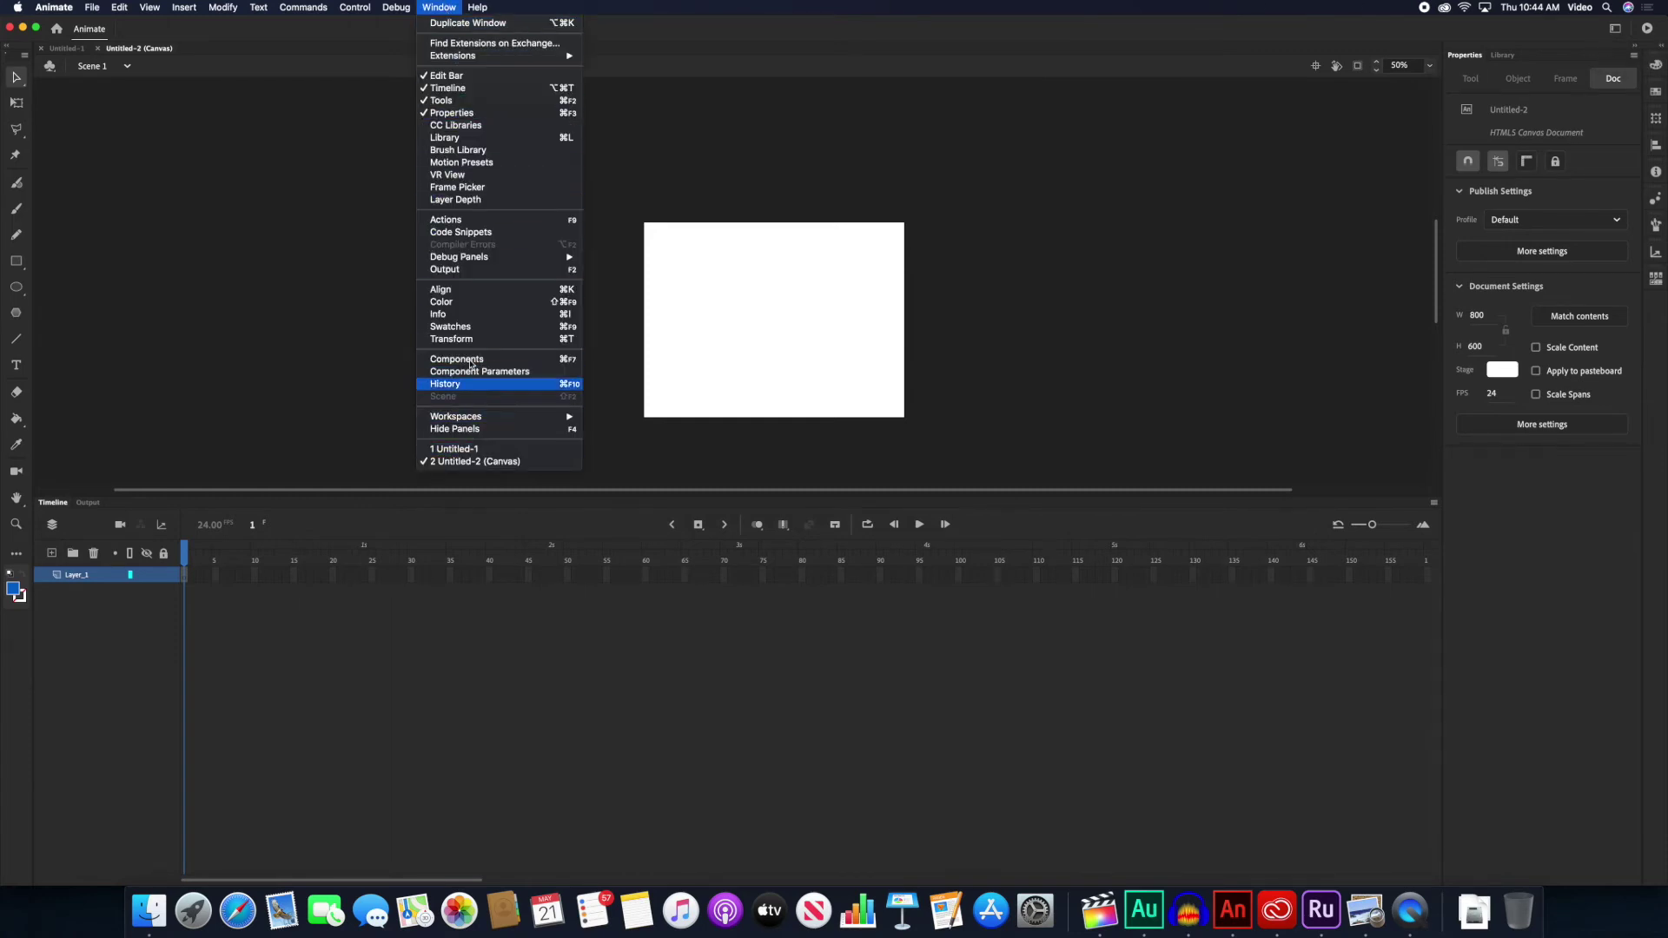
{"action": "mouse_move", "coordinate": [463, 58]}
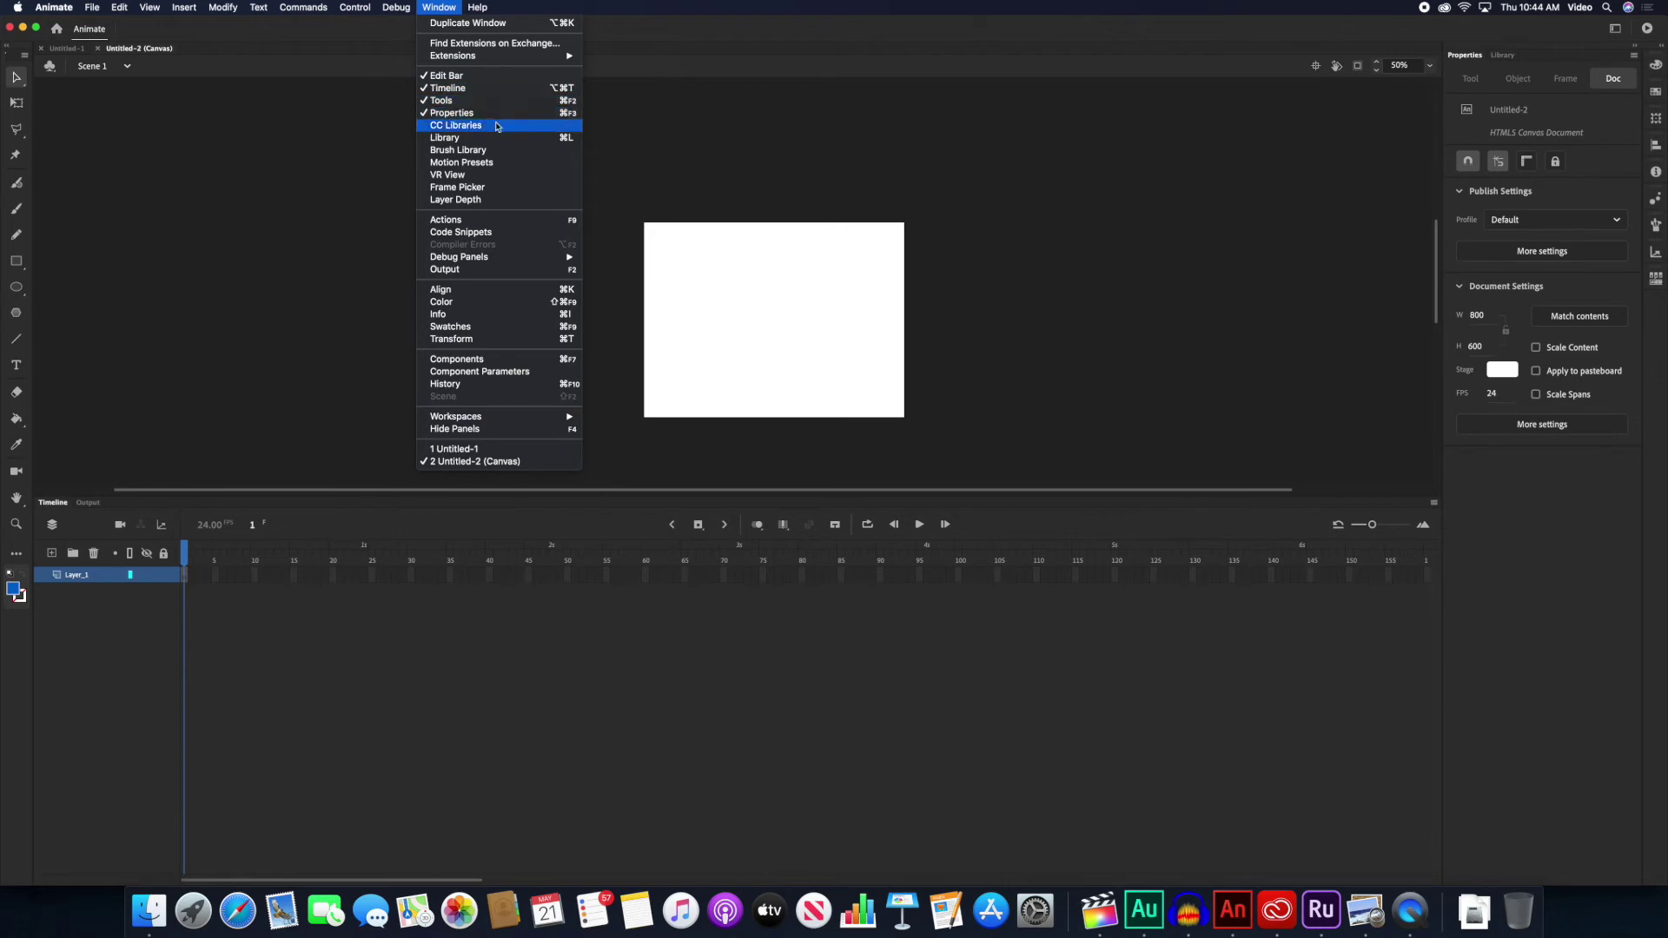
{"action": "key", "text": "Escape"}
{"action": "left_click", "coordinate": [423, 9]}
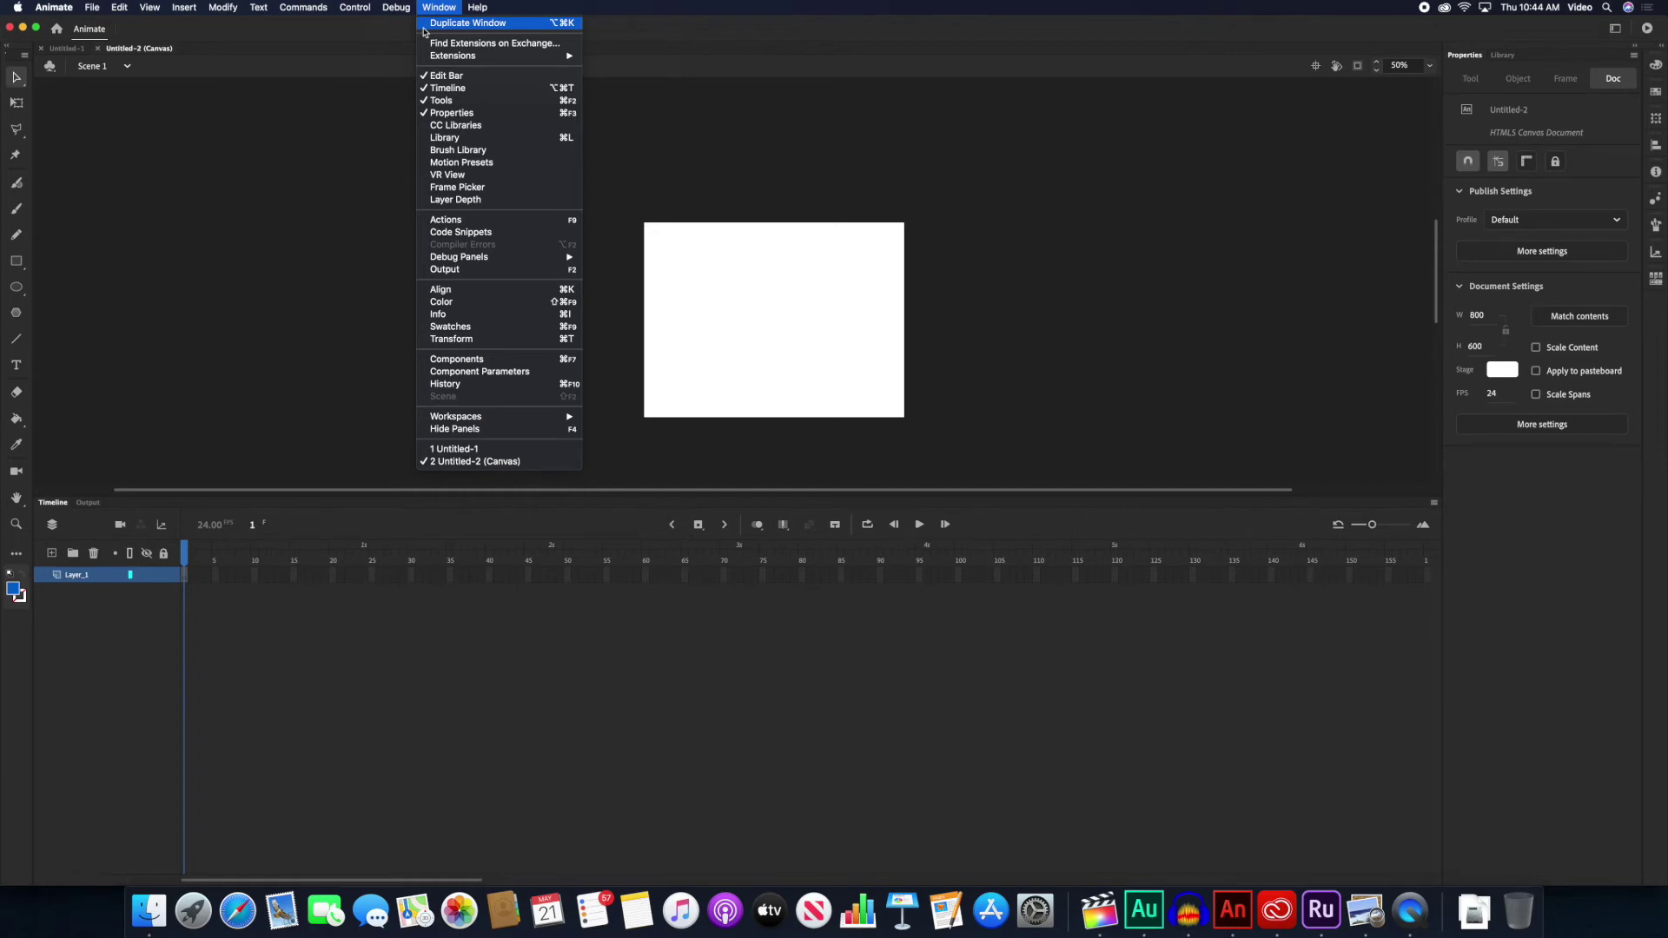
{"action": "left_click", "coordinate": [279, 327]}
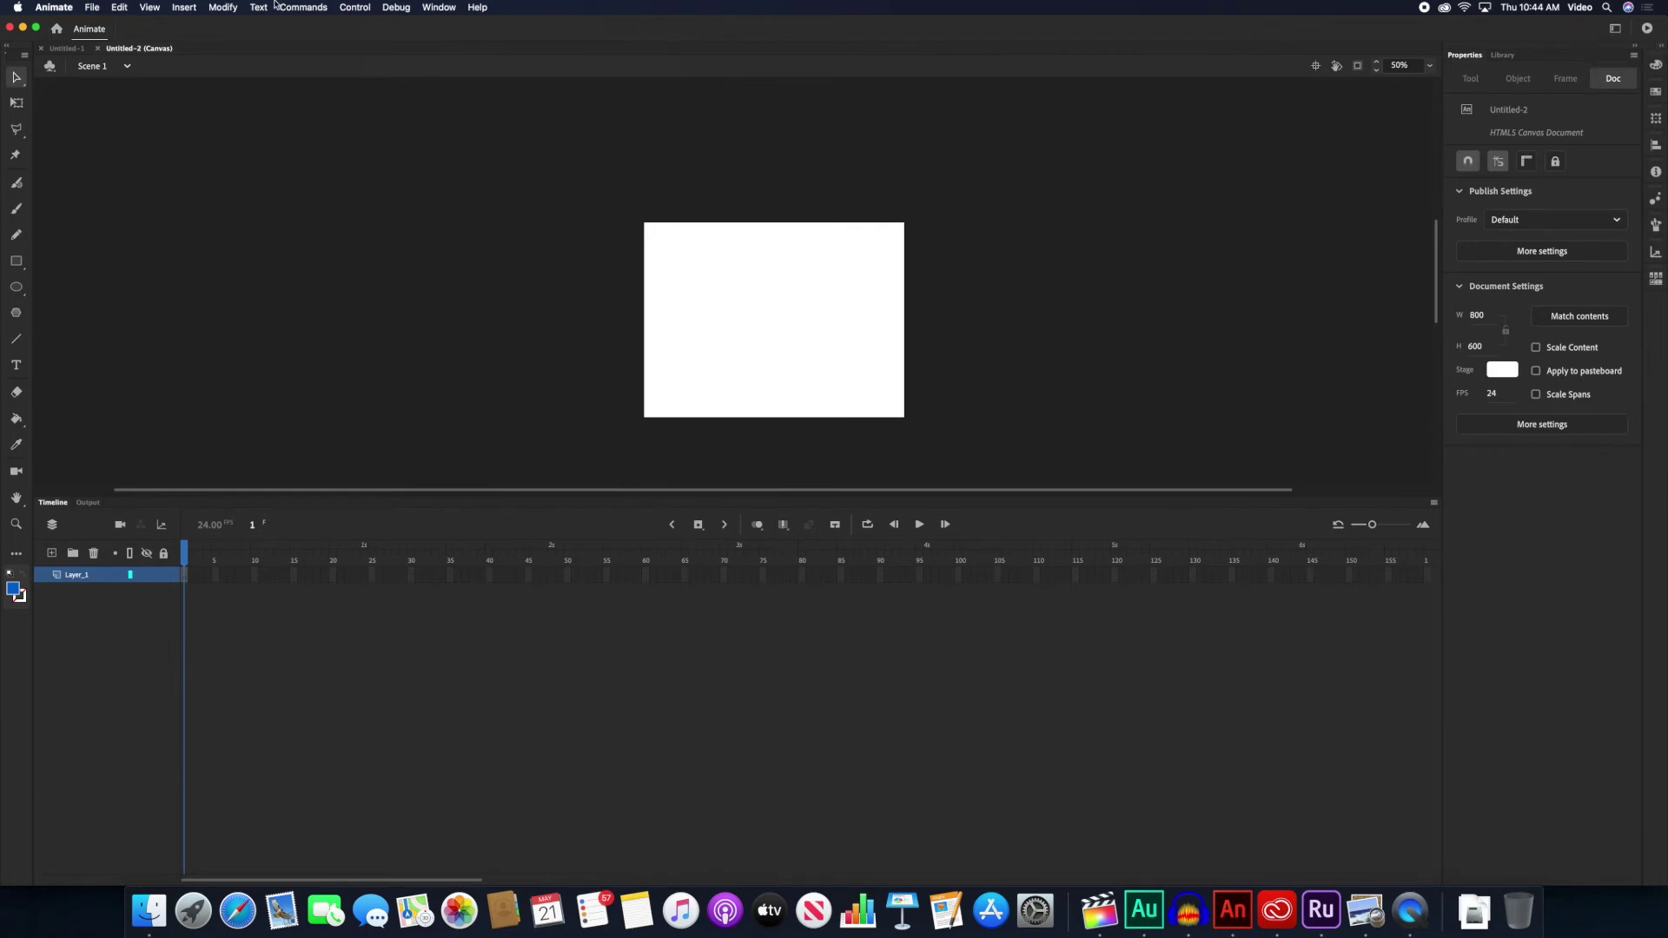
{"action": "left_click", "coordinate": [423, 7]}
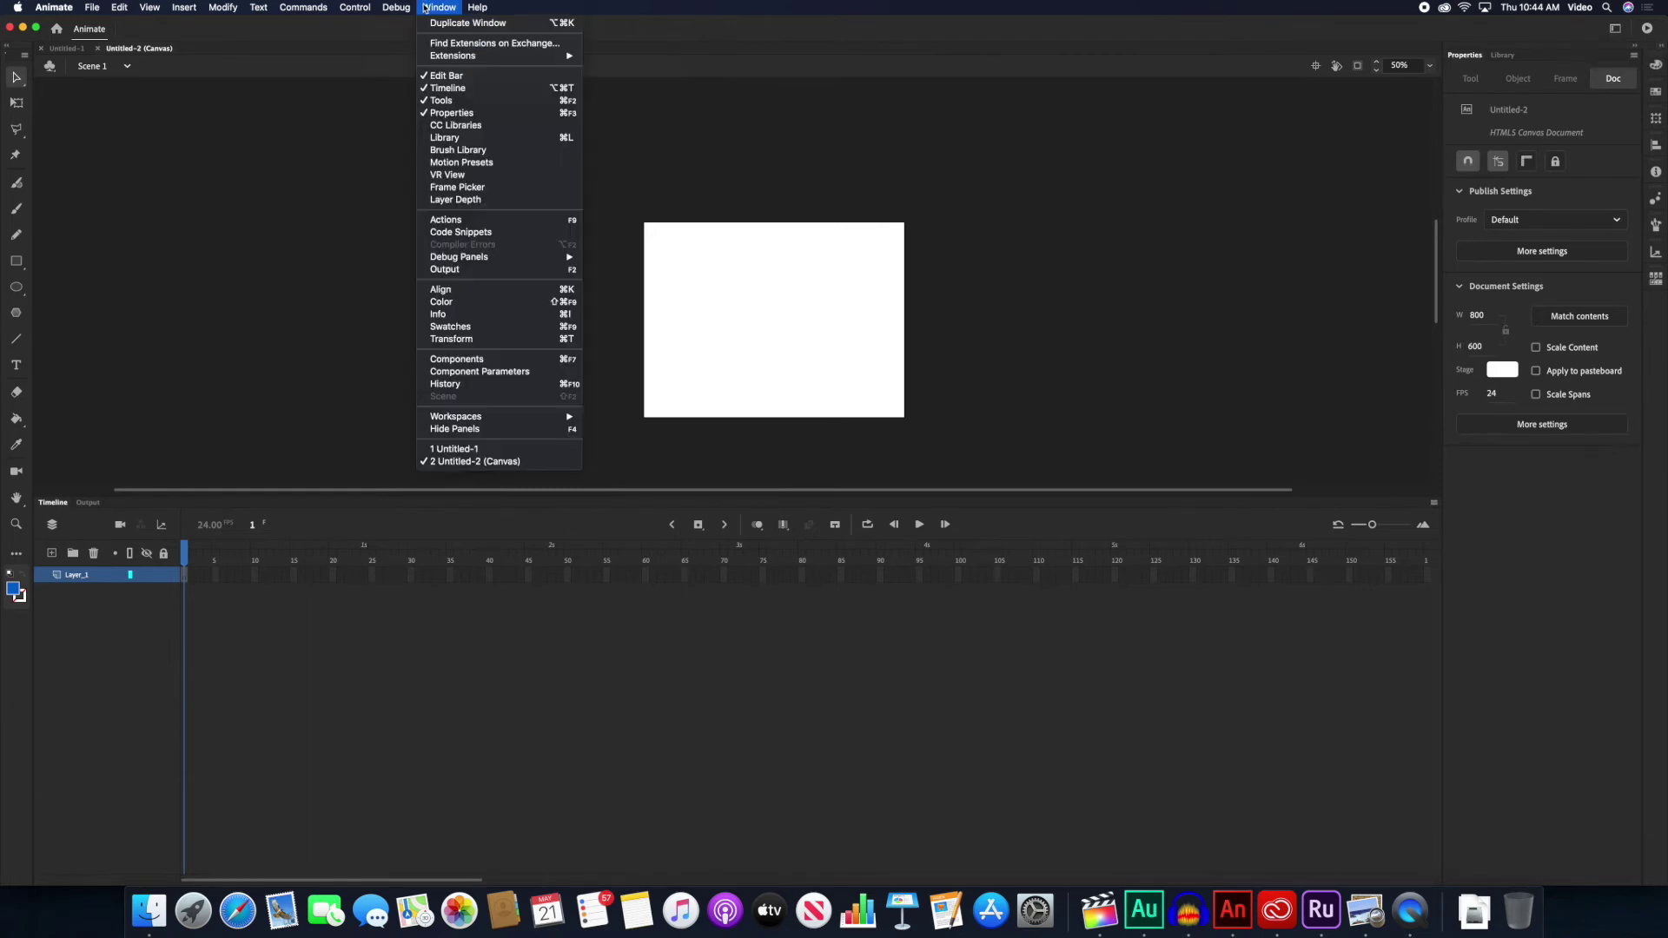
{"action": "mouse_move", "coordinate": [395, 9]}
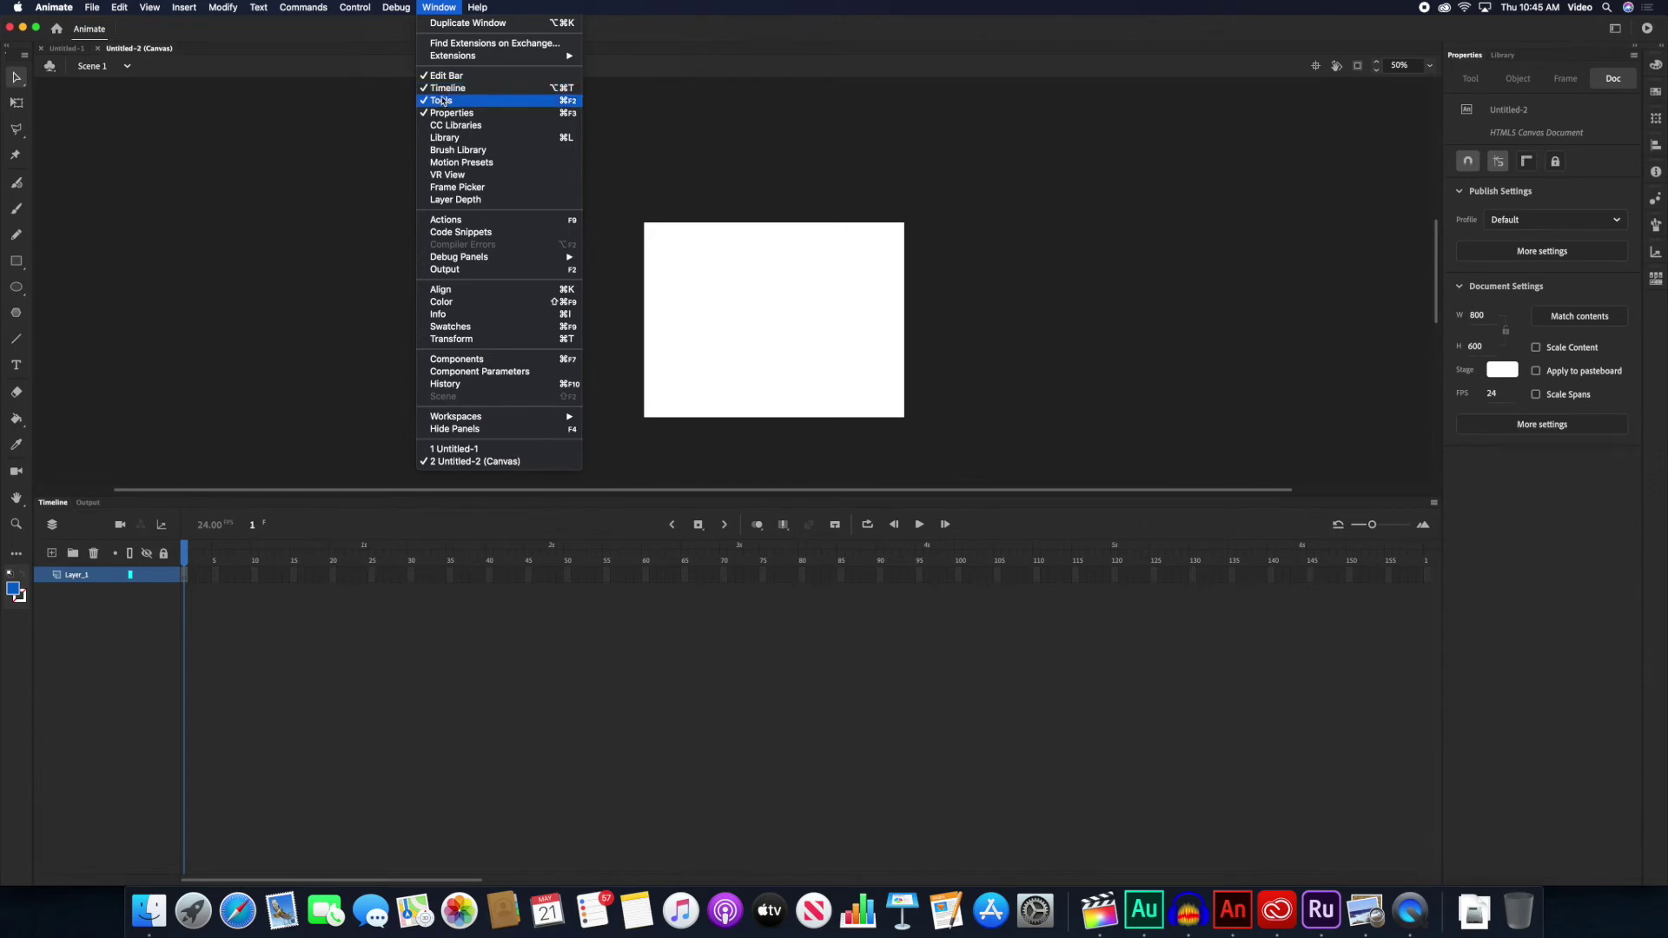
{"action": "left_click", "coordinate": [280, 292]}
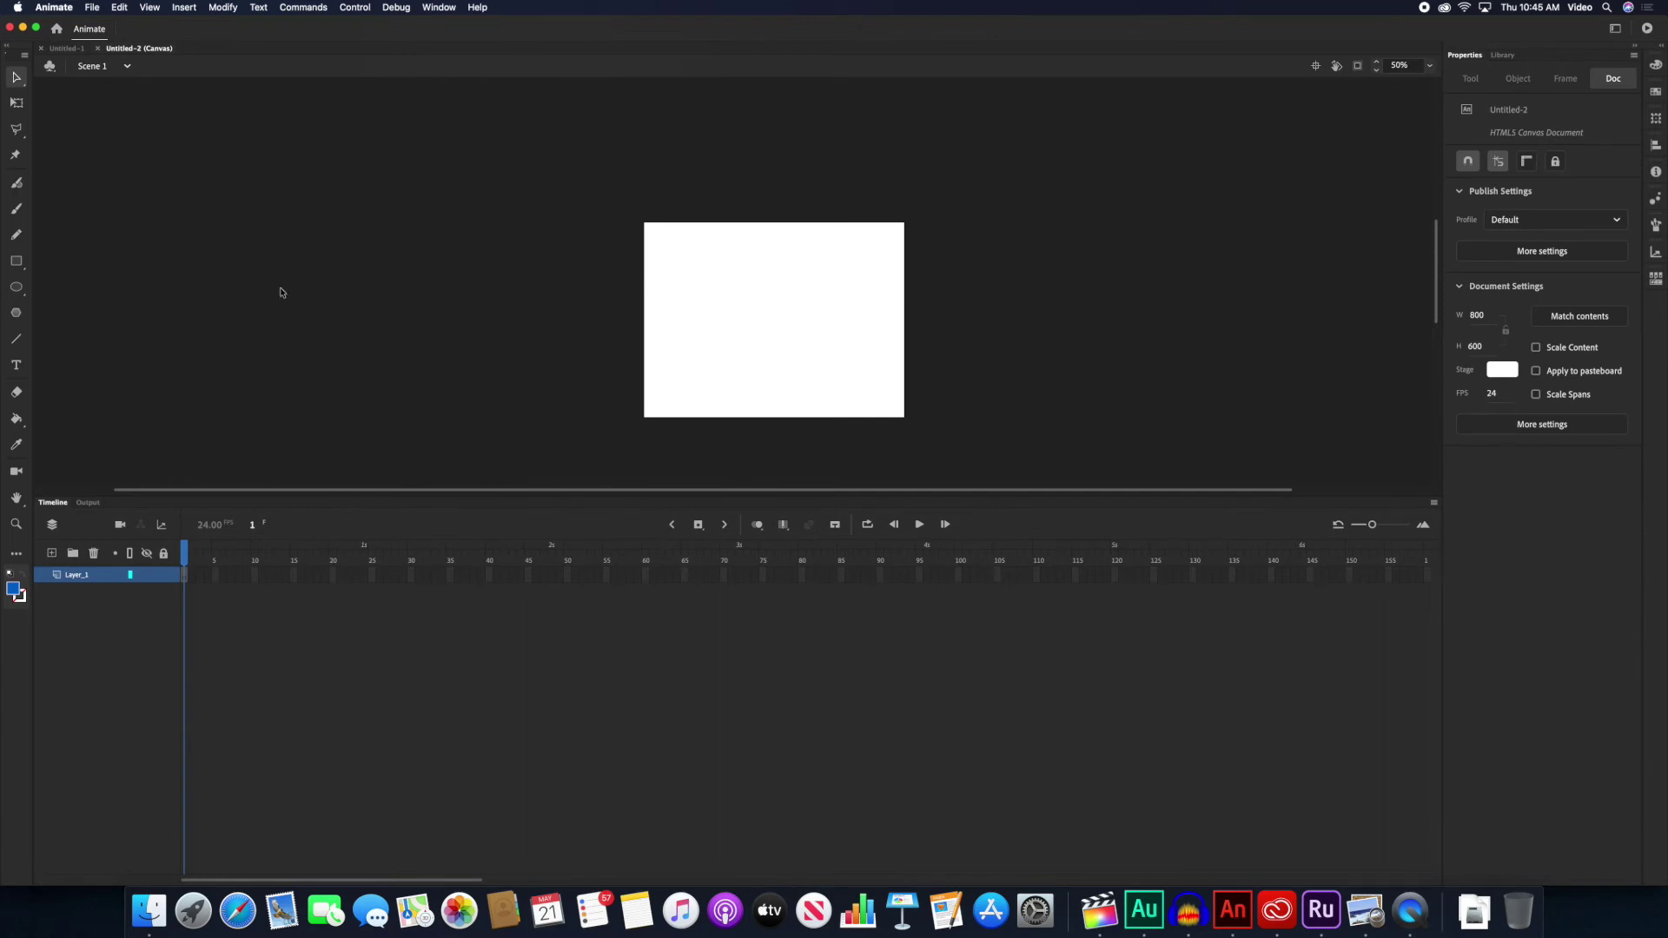
- Switch to Preview, quit it, and return to Animate
{"action": "key", "text": "super+Tab"}
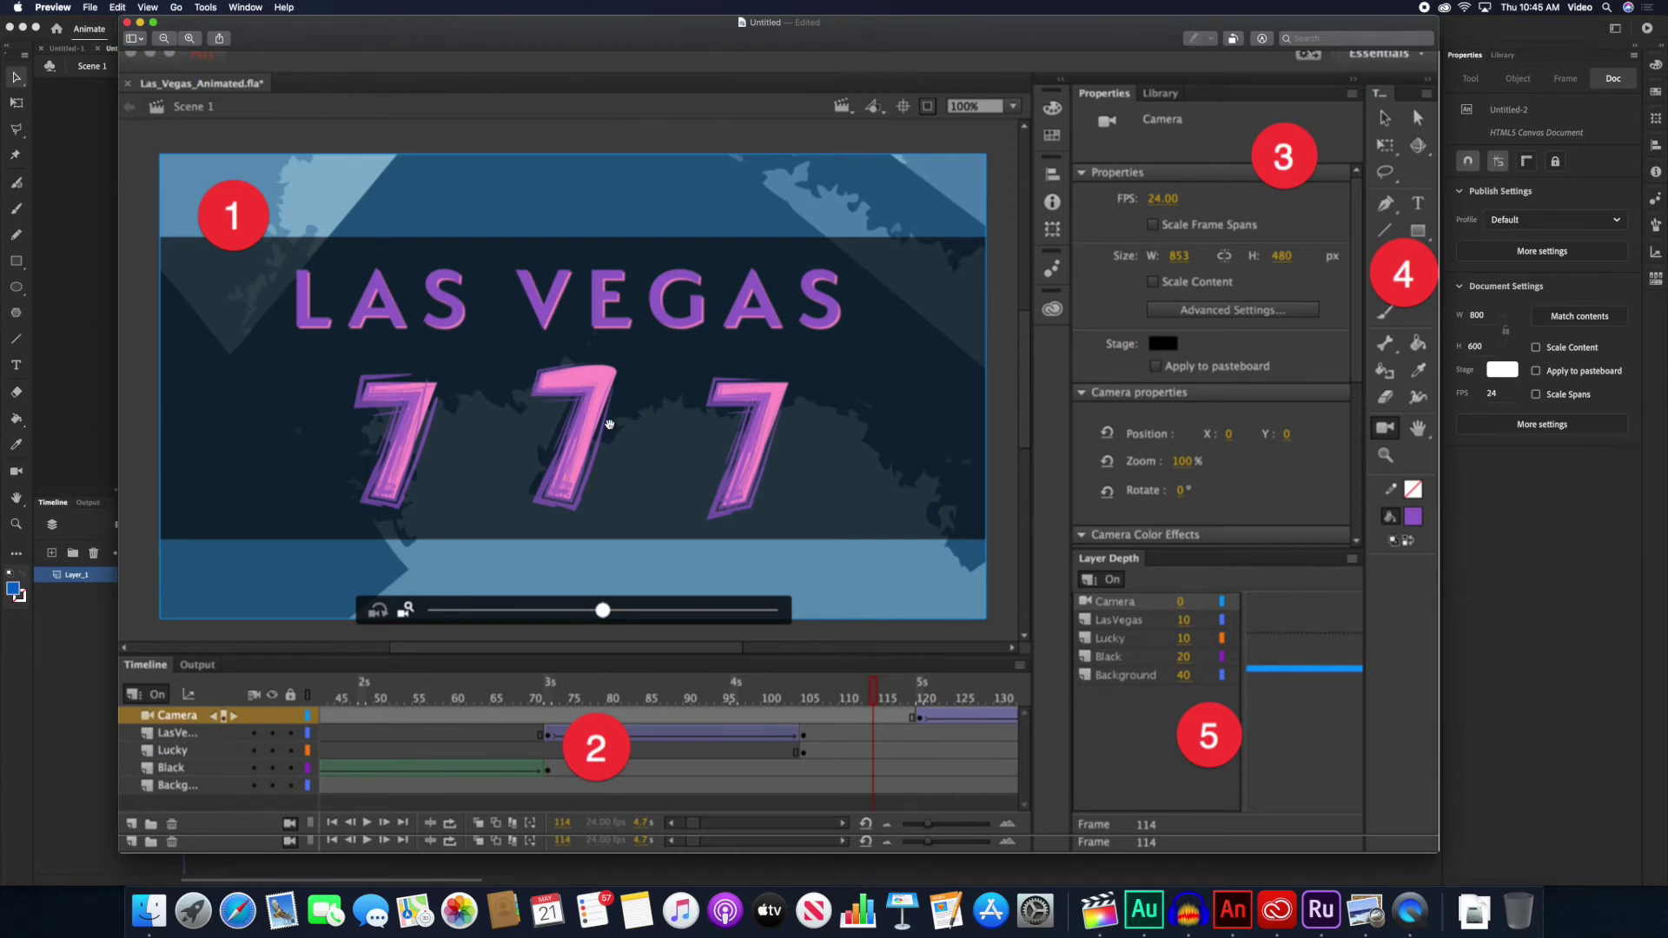
{"action": "key", "text": "super+q"}
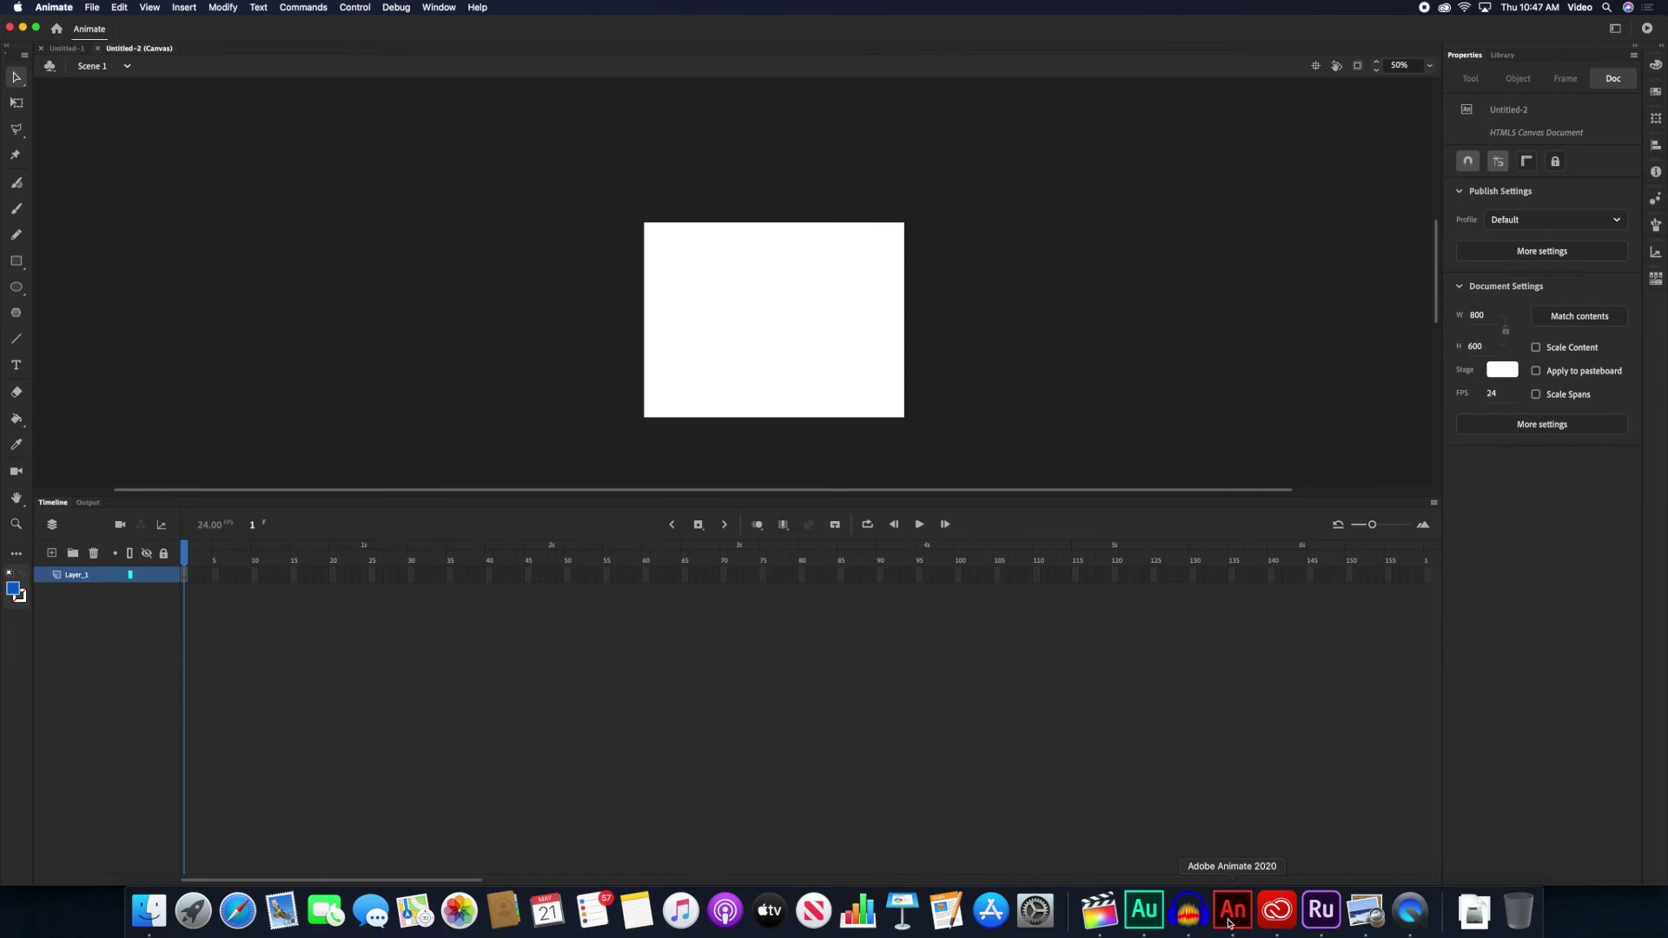
- Switch to Adobe Audition and to Final Cut Pro to examine how their workspaces and panels are laid out
{"action": "left_click", "coordinate": [1145, 903]}
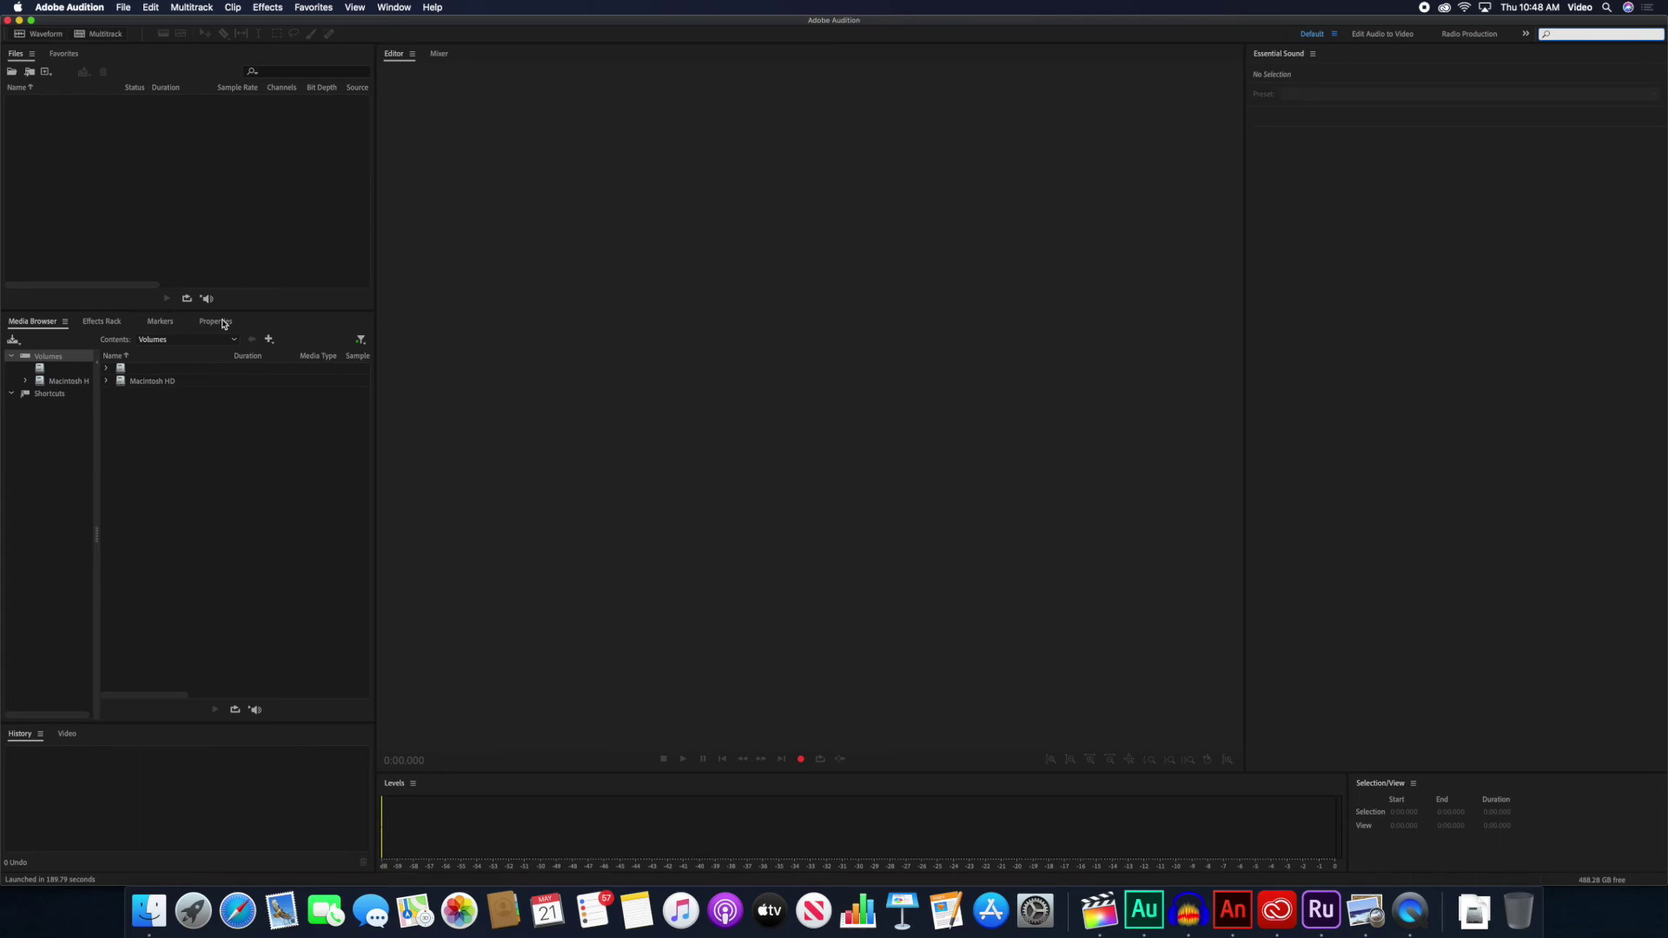
{"action": "left_click", "coordinate": [1102, 912]}
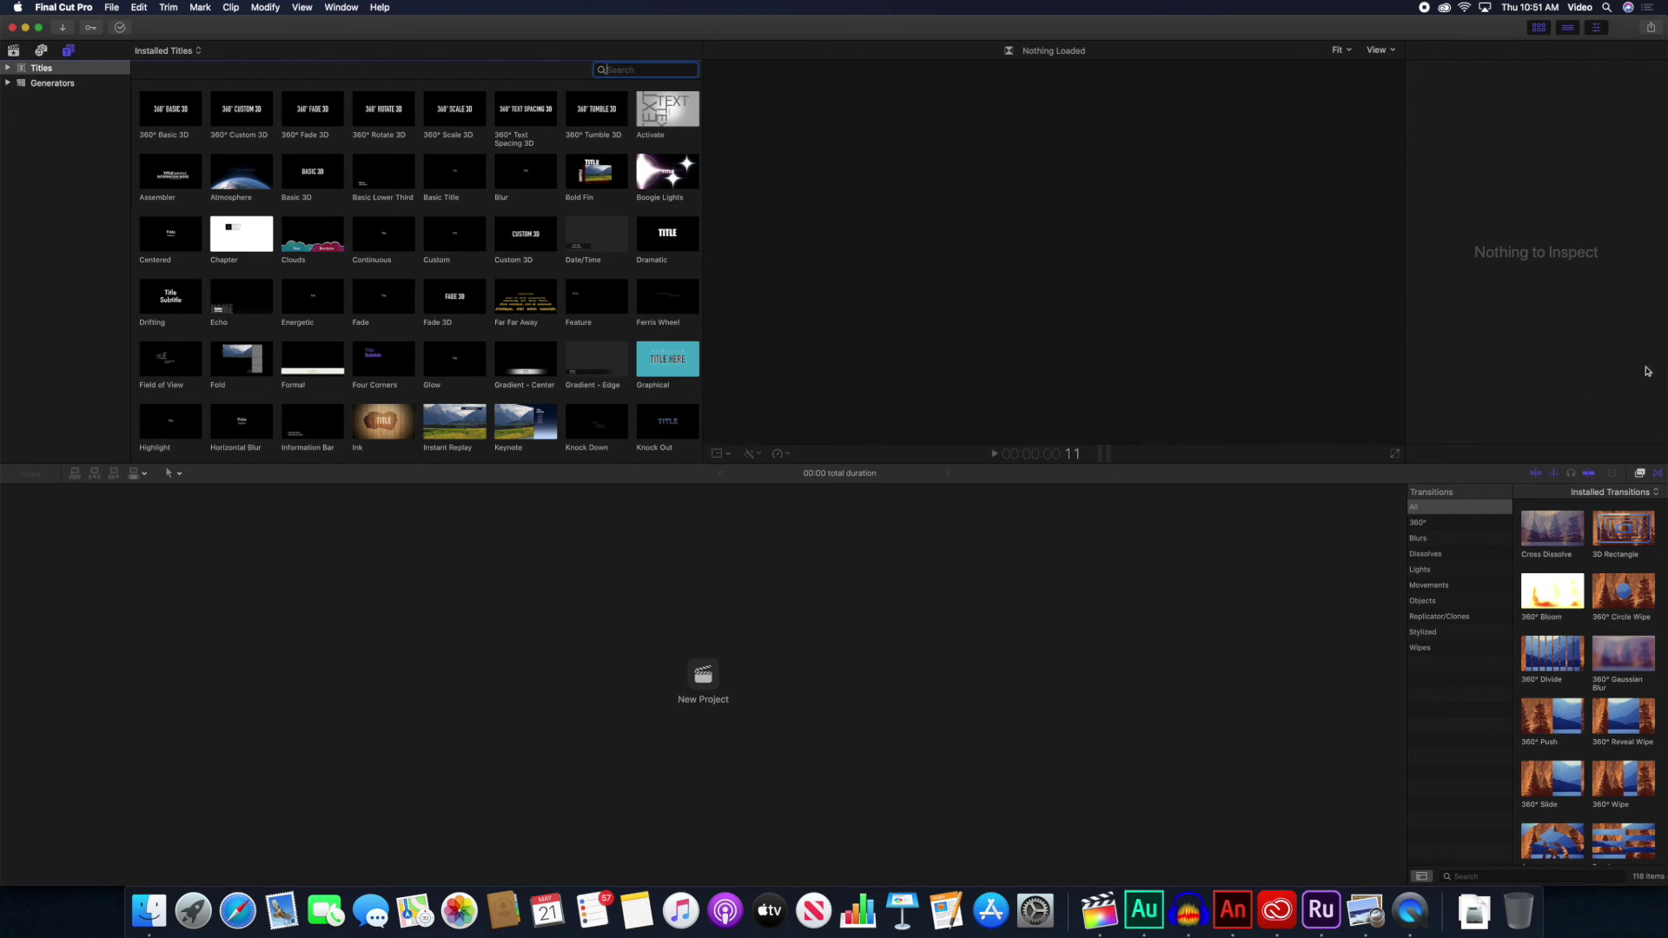
- Return to Adobe Animate and expand the docked Info panel to read the pointer coordinates over the stage
{"action": "key", "text": "super+Tab"}
{"action": "key", "text": "super+Tab"}
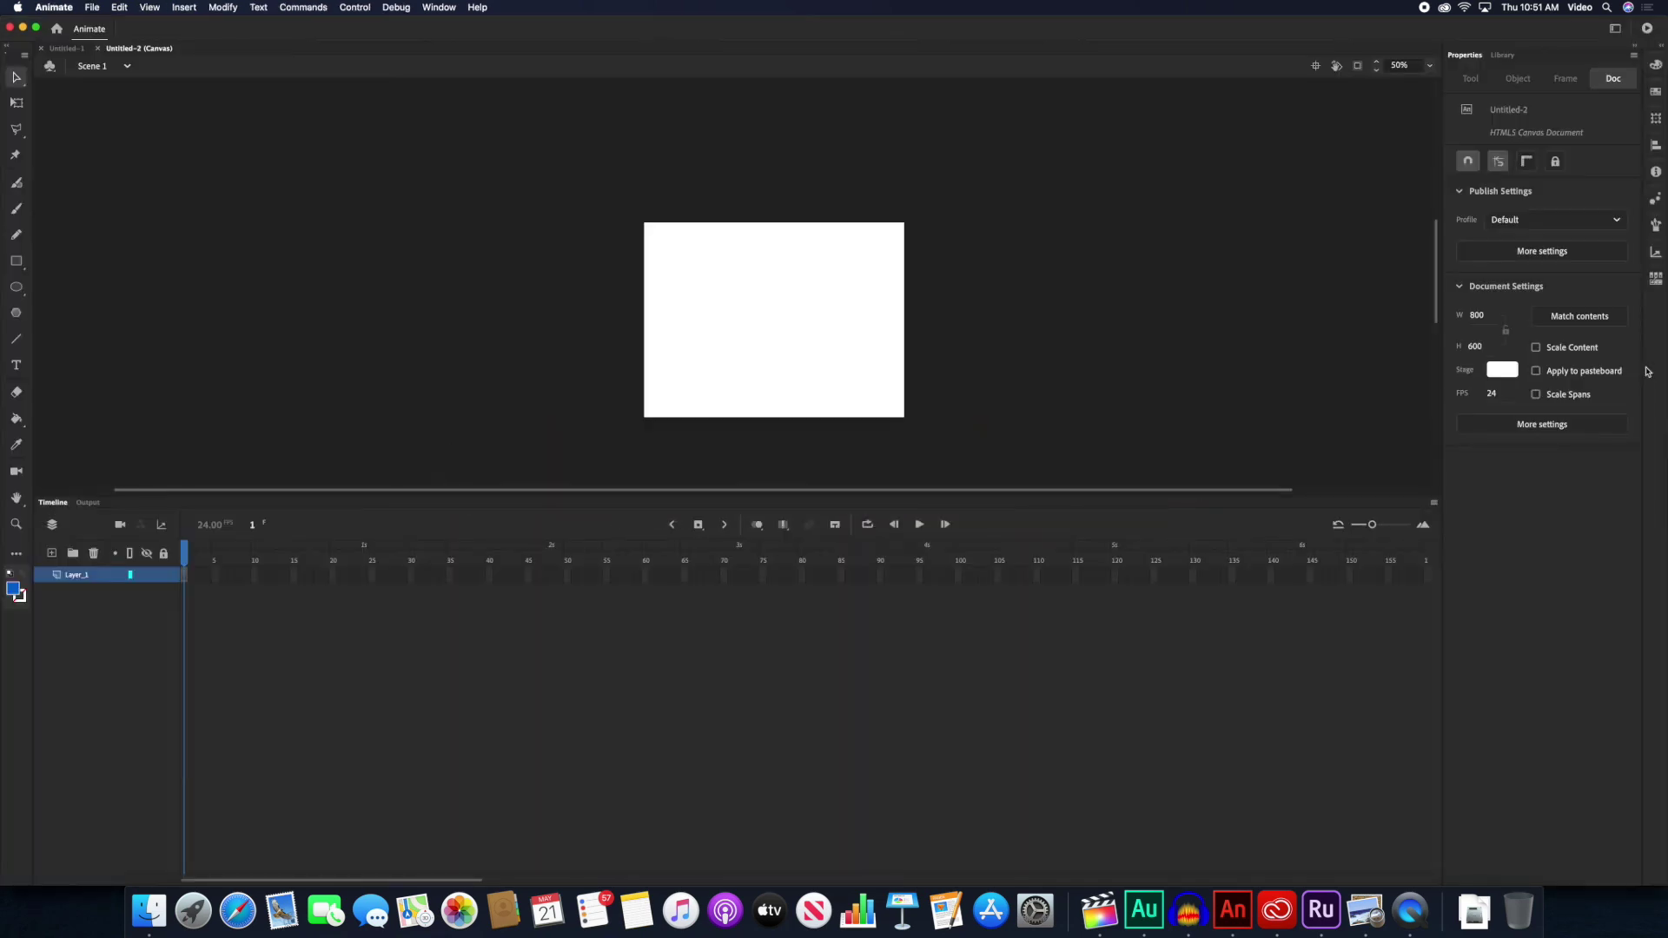
{"action": "left_click", "coordinate": [1656, 171]}
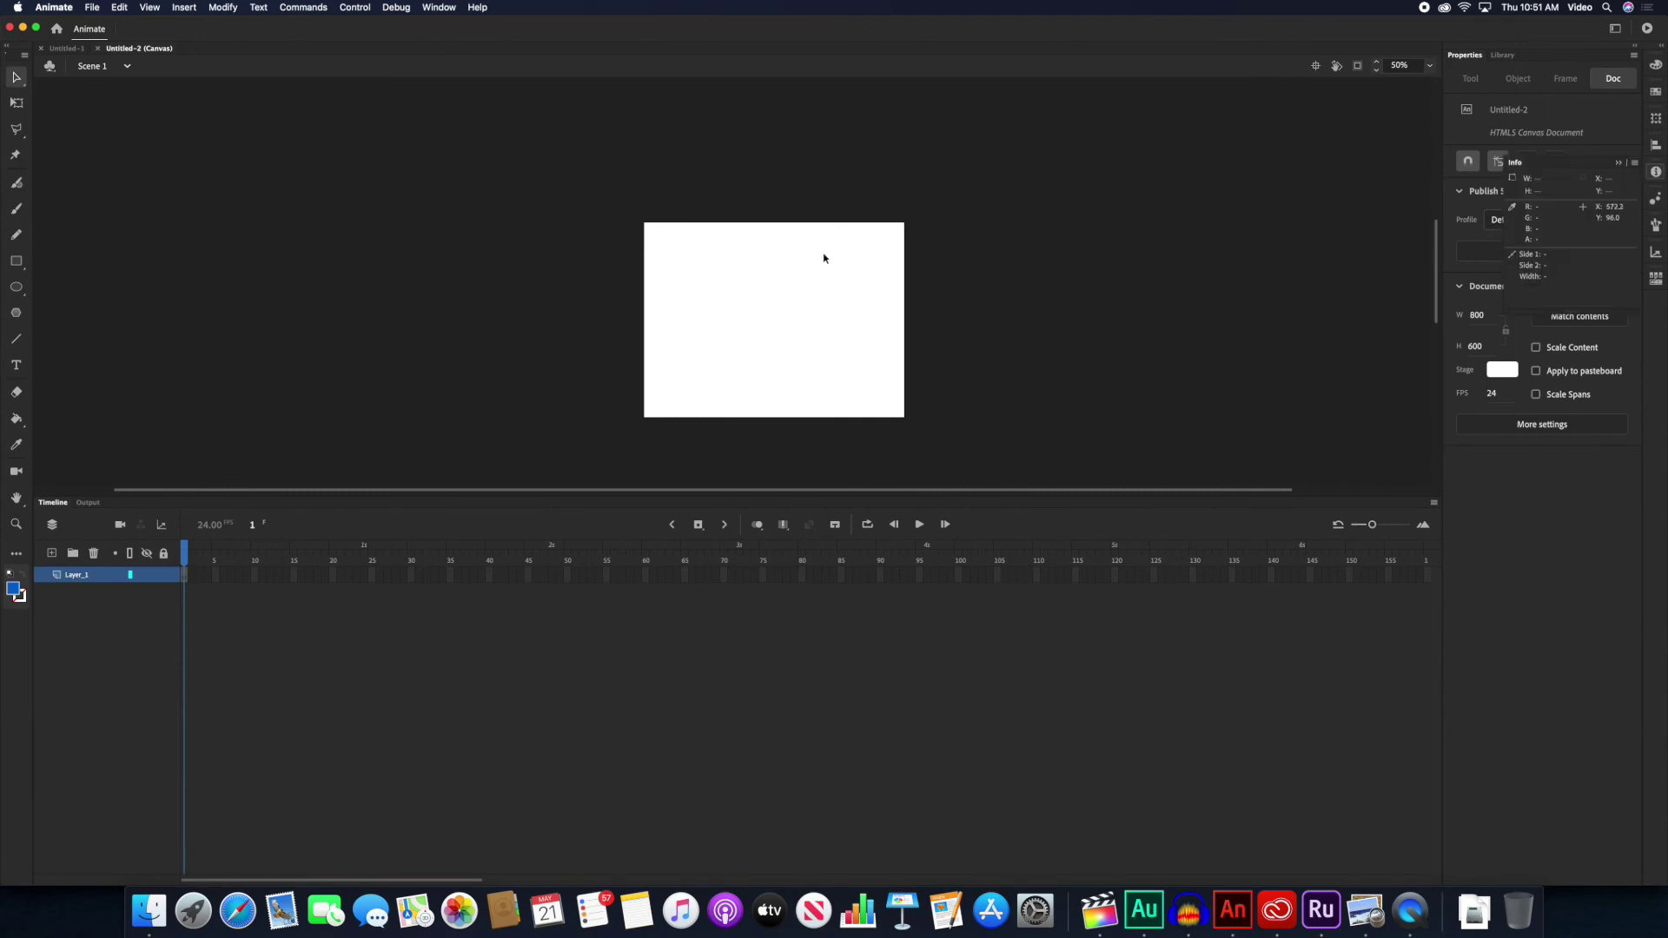
- Compare the workspaces of Final Cut Pro, Audacity and Adobe Audition, and return to Adobe Animate
{"action": "key", "text": "super+Tab"}
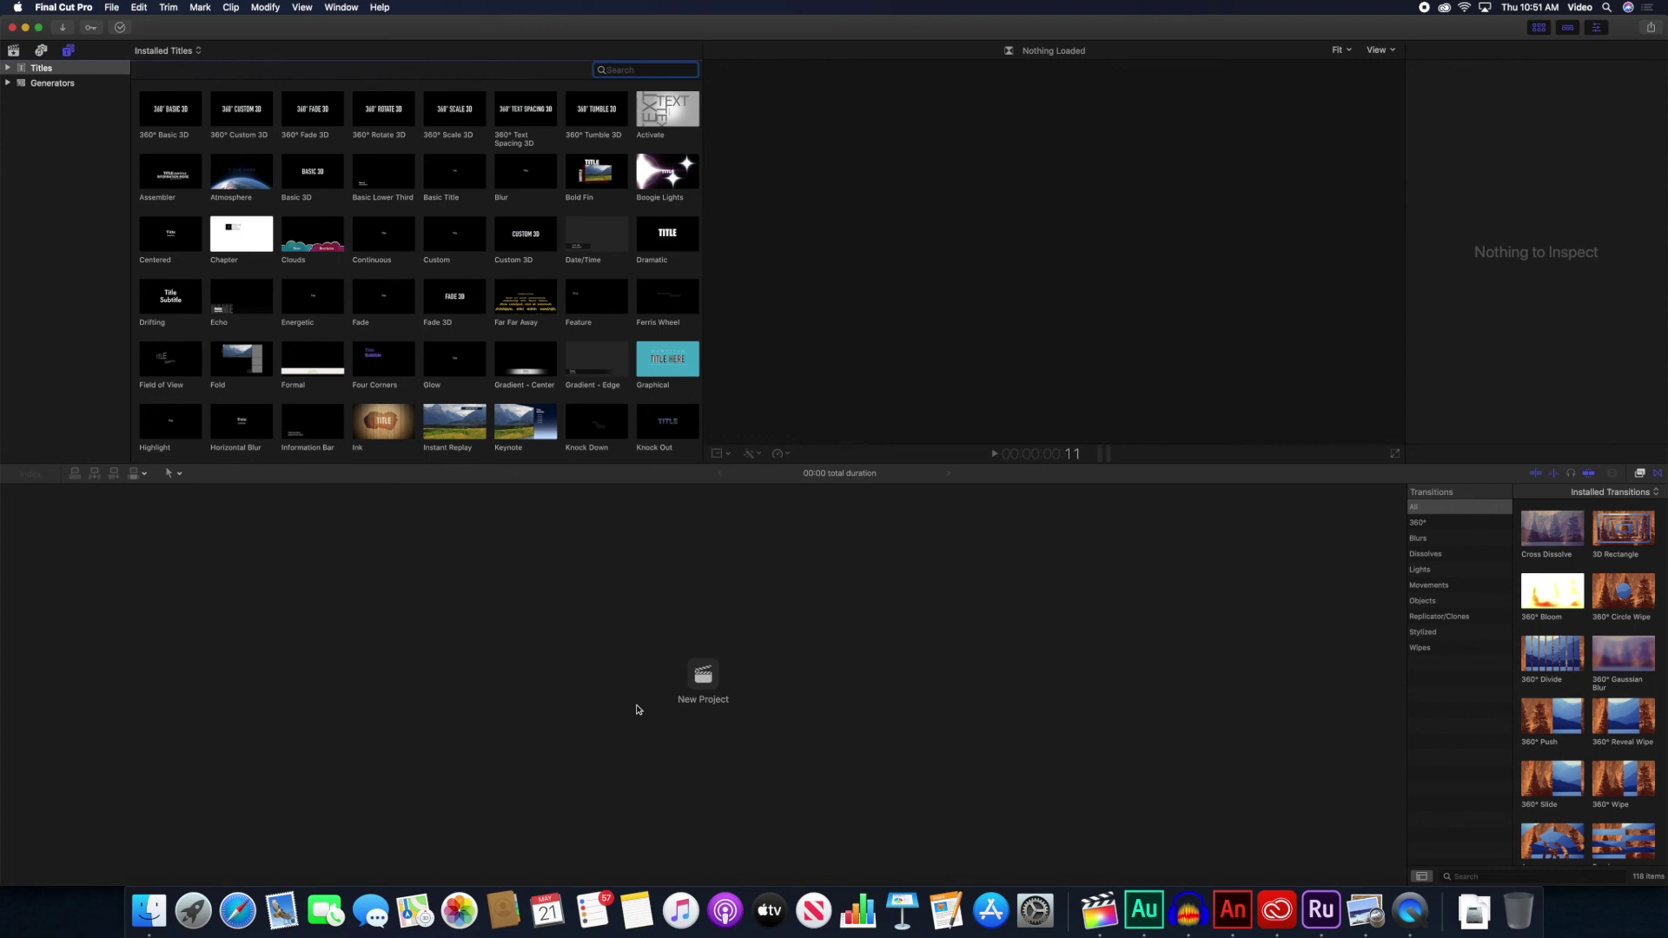
{"action": "left_click", "coordinate": [1189, 922]}
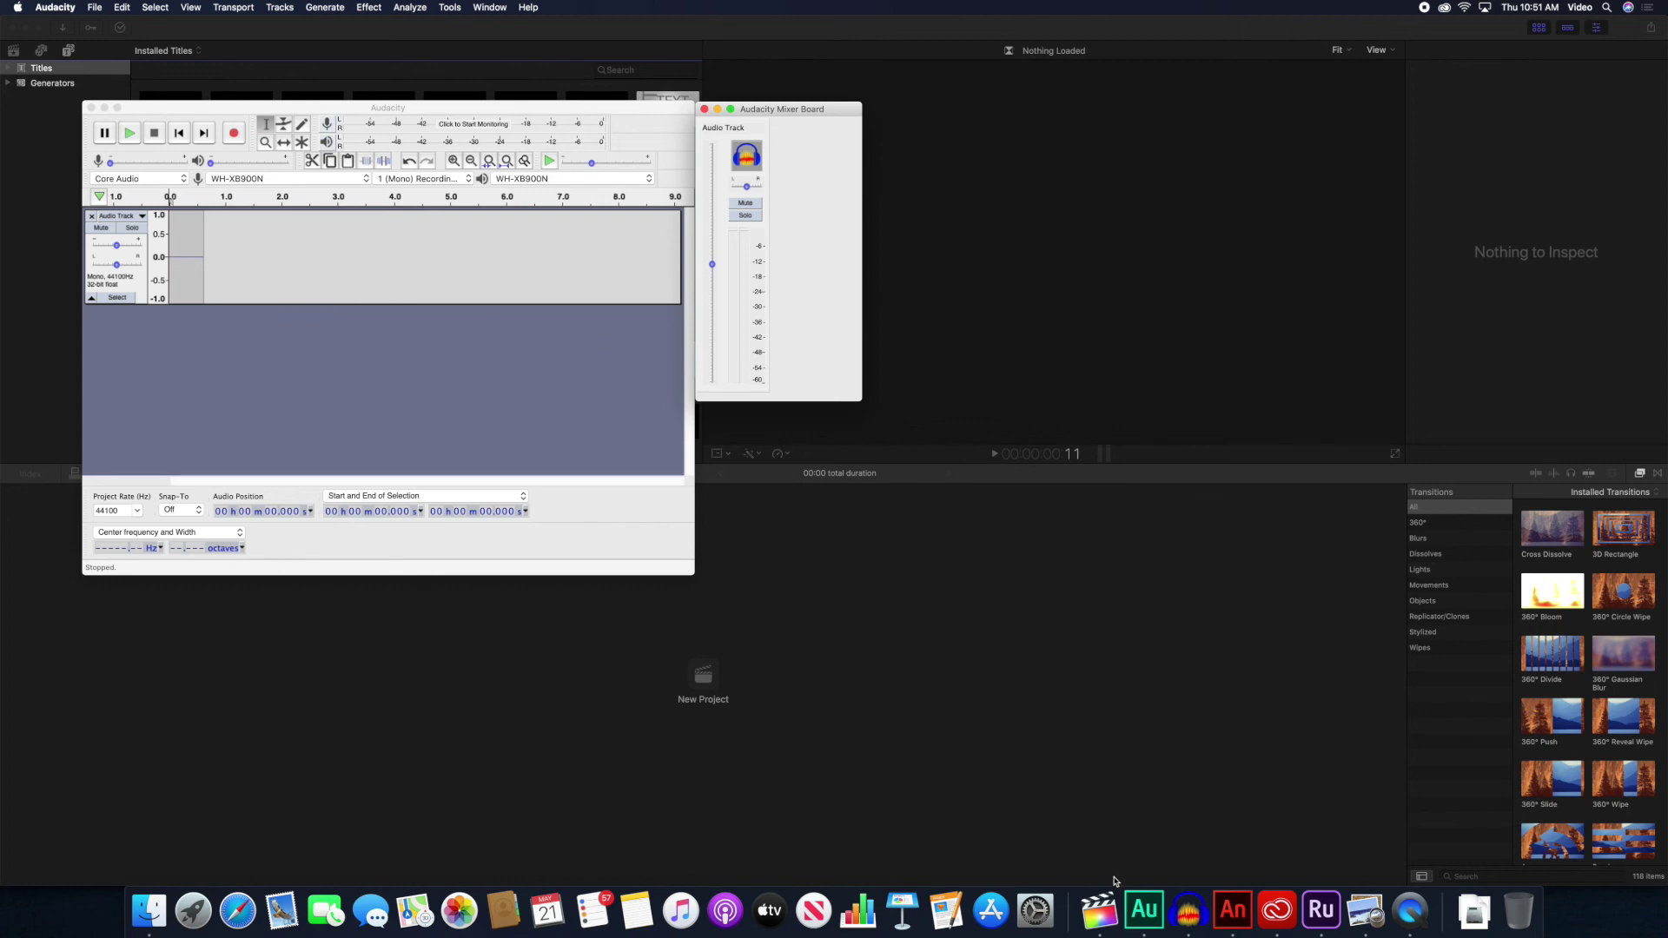
{"action": "left_click", "coordinate": [1148, 916]}
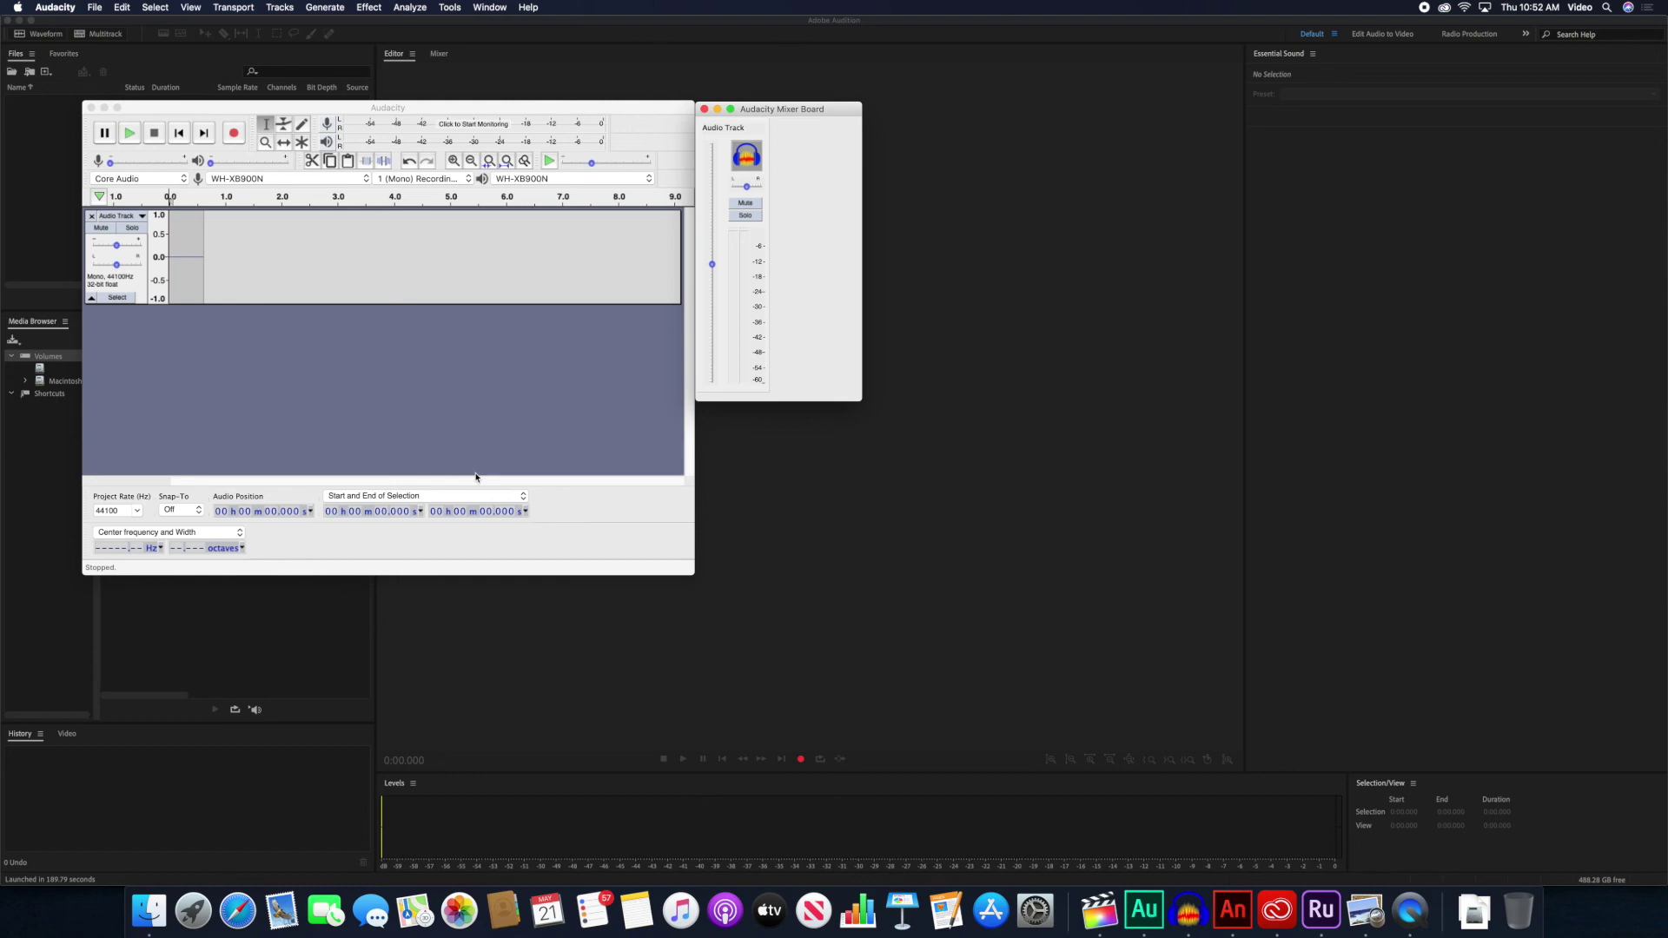
{"action": "key", "text": "super+Tab"}
{"action": "key", "text": "super+Tab"}
{"action": "key", "text": "super+Tab"}
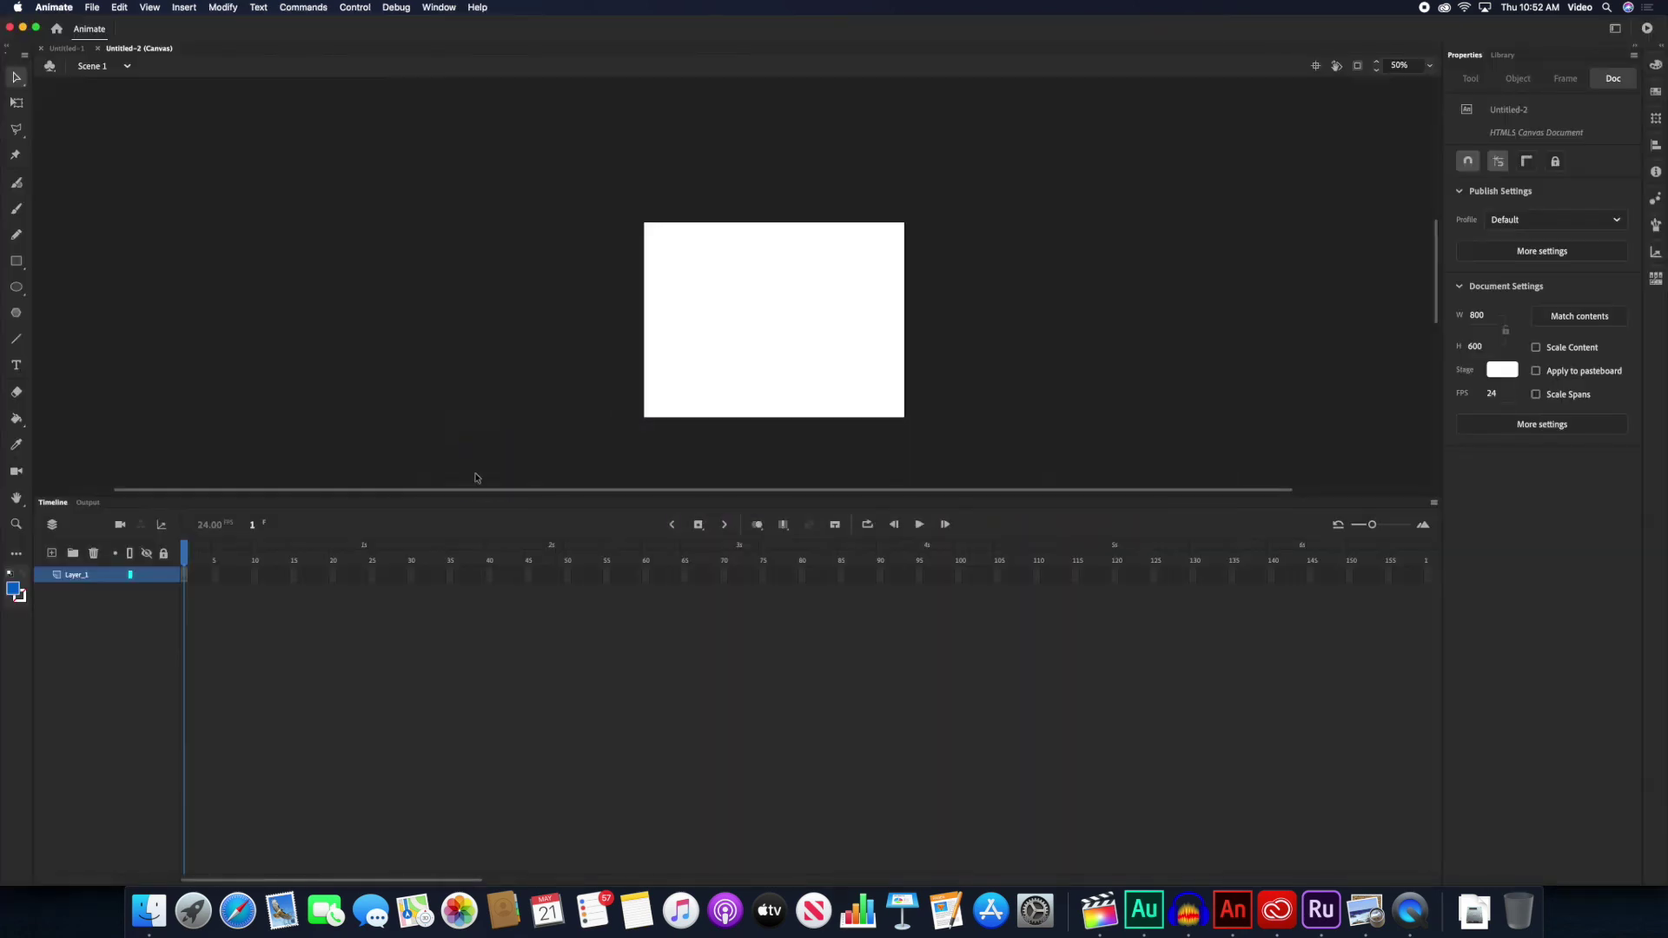